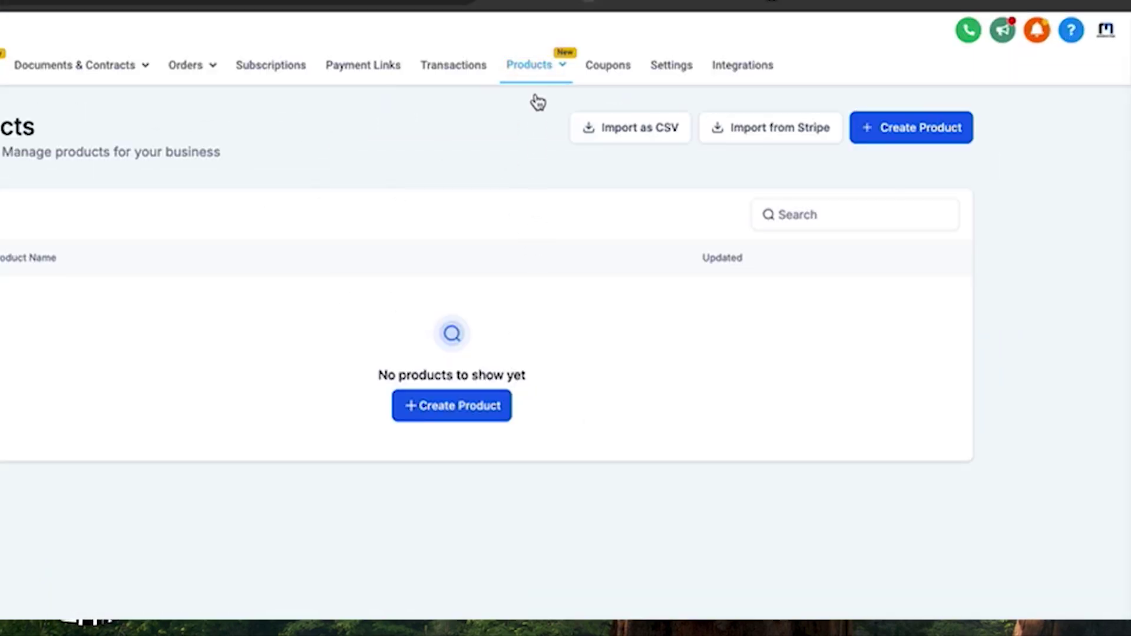
Start a product import from Stripe and browse the list of Stripe prices
click(537, 71)
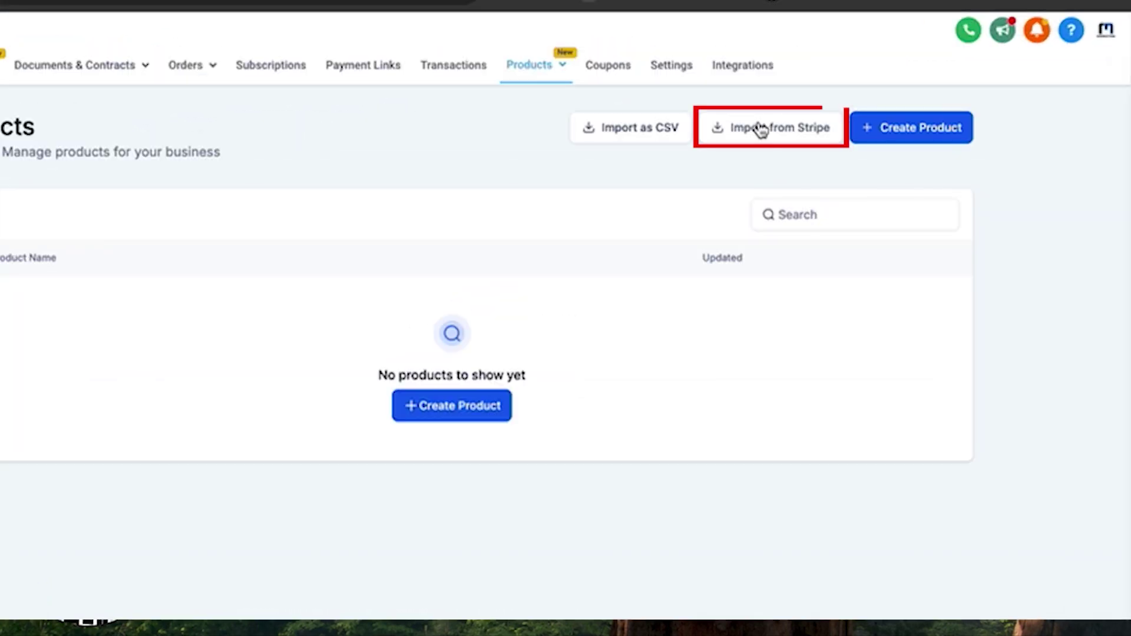
click(760, 128)
click(293, 276)
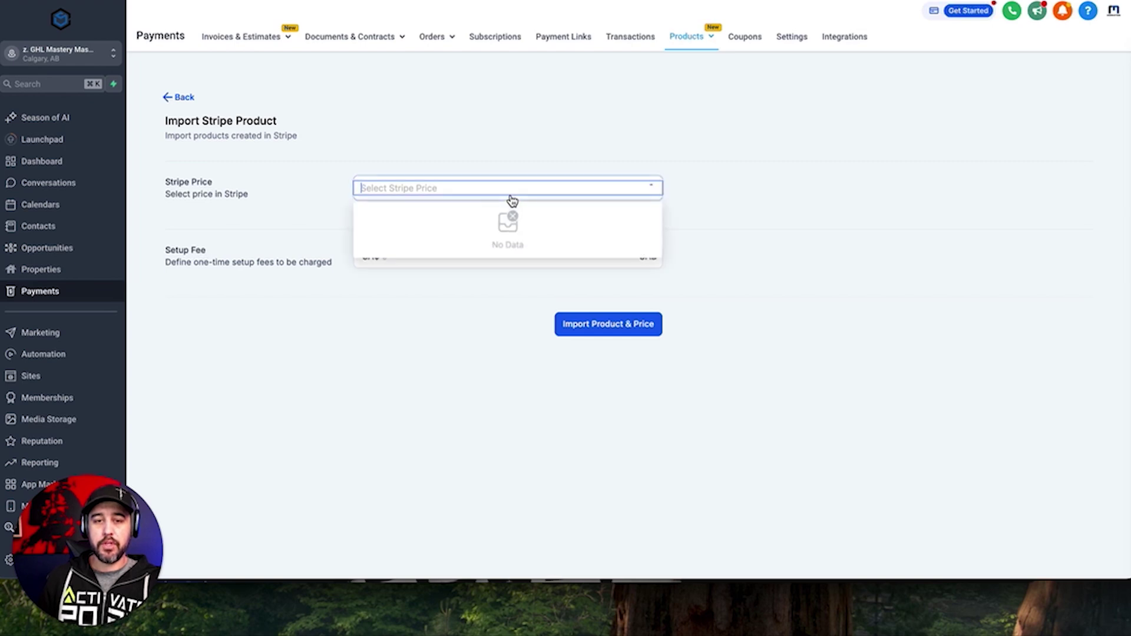
click(509, 154)
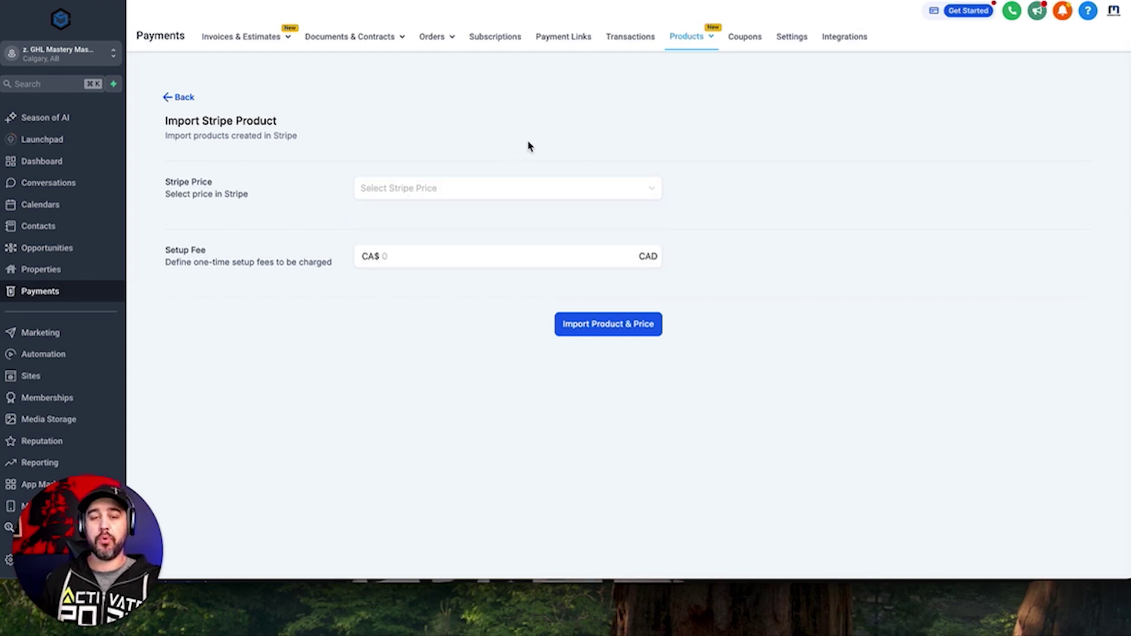
click(607, 188)
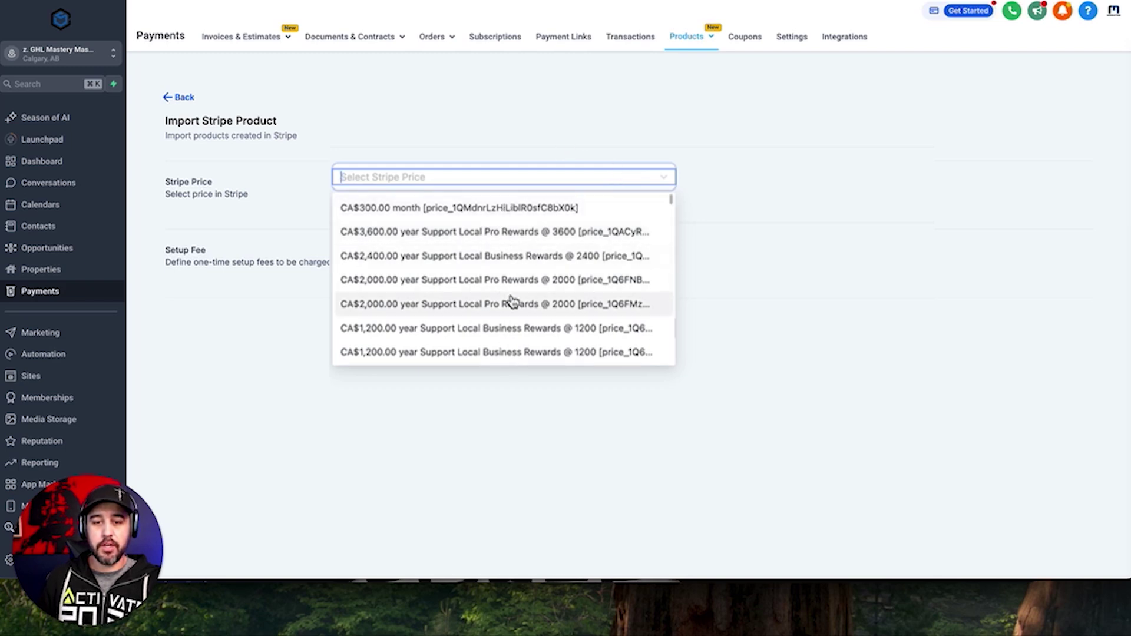
scroll(512, 303, down, 4)
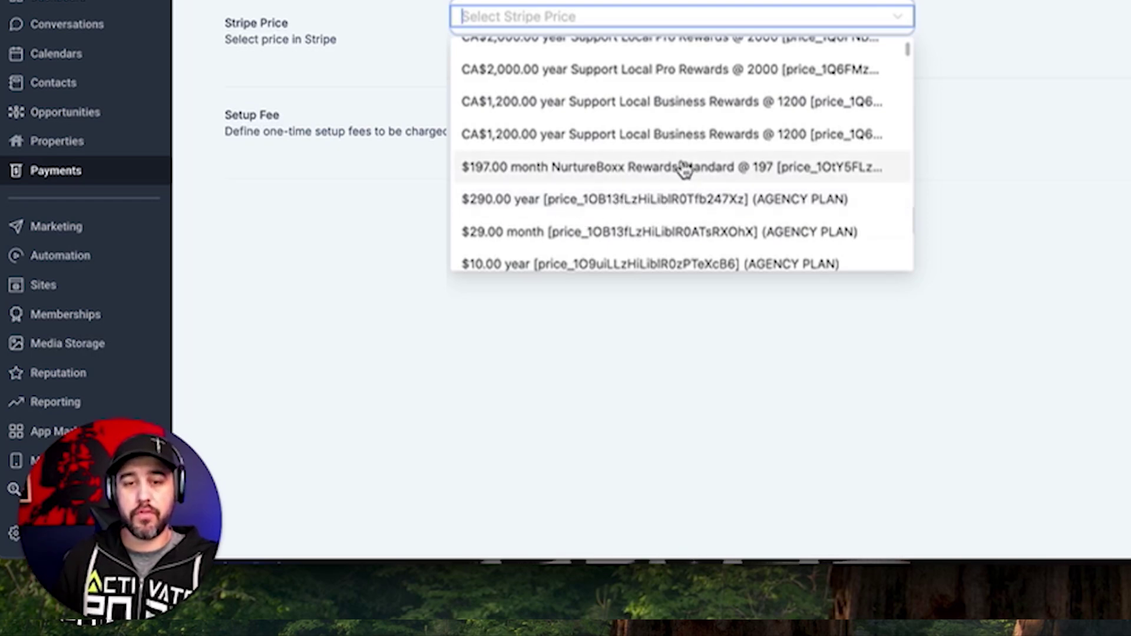
scroll(683, 169, up, 3)
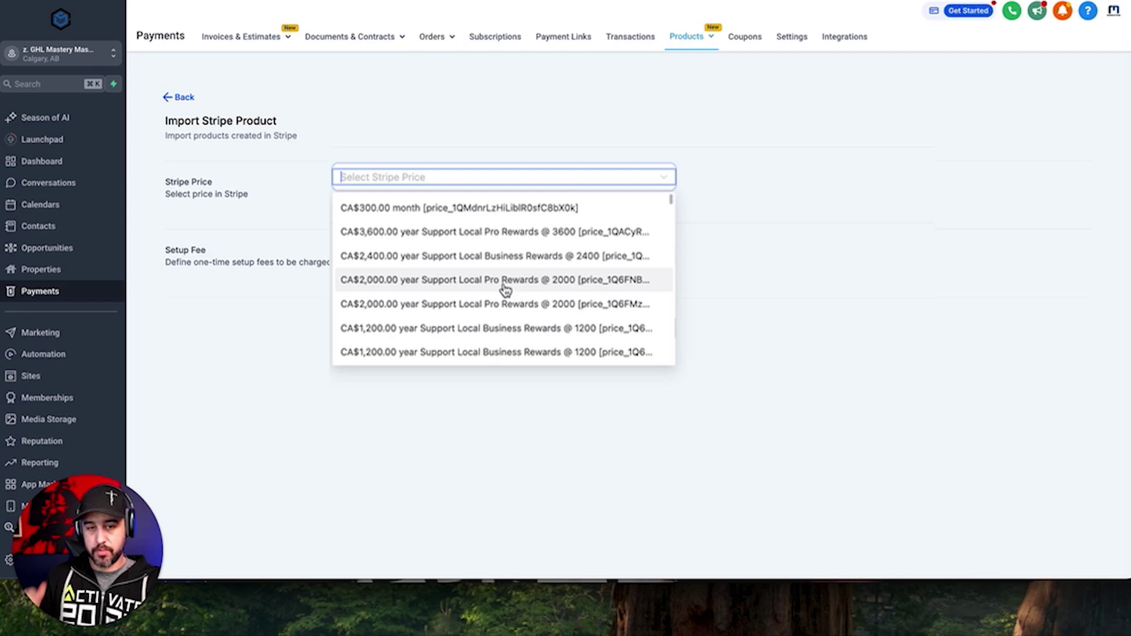
Import the CA$2,000.00 yearly Support Local Pro Rewards price with the setup fee left at 0
click(505, 289)
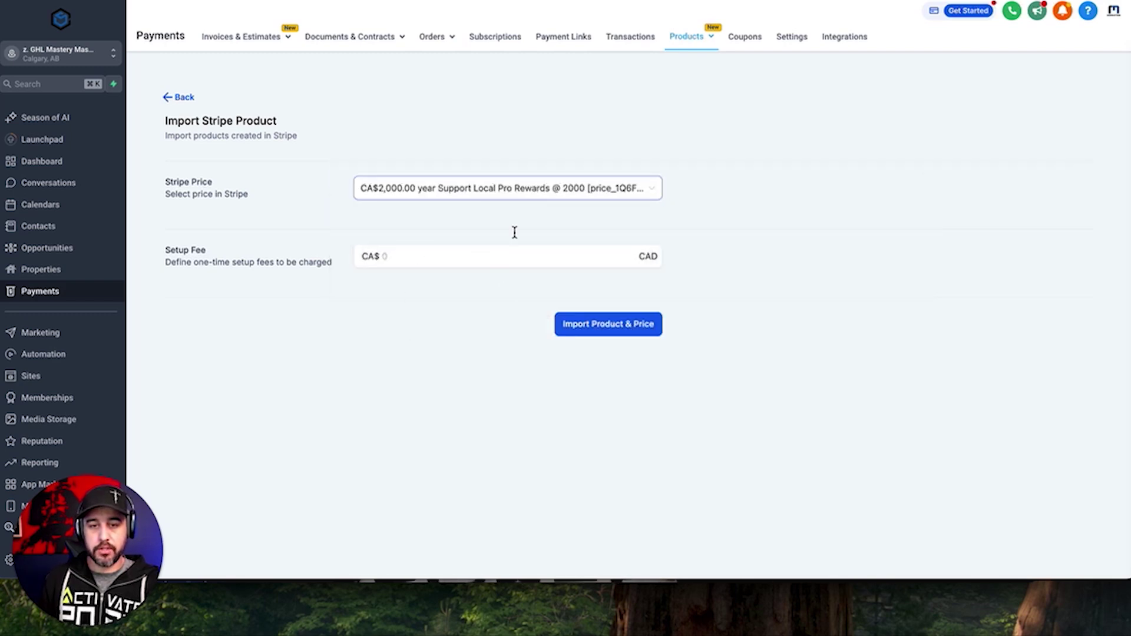
click(412, 259)
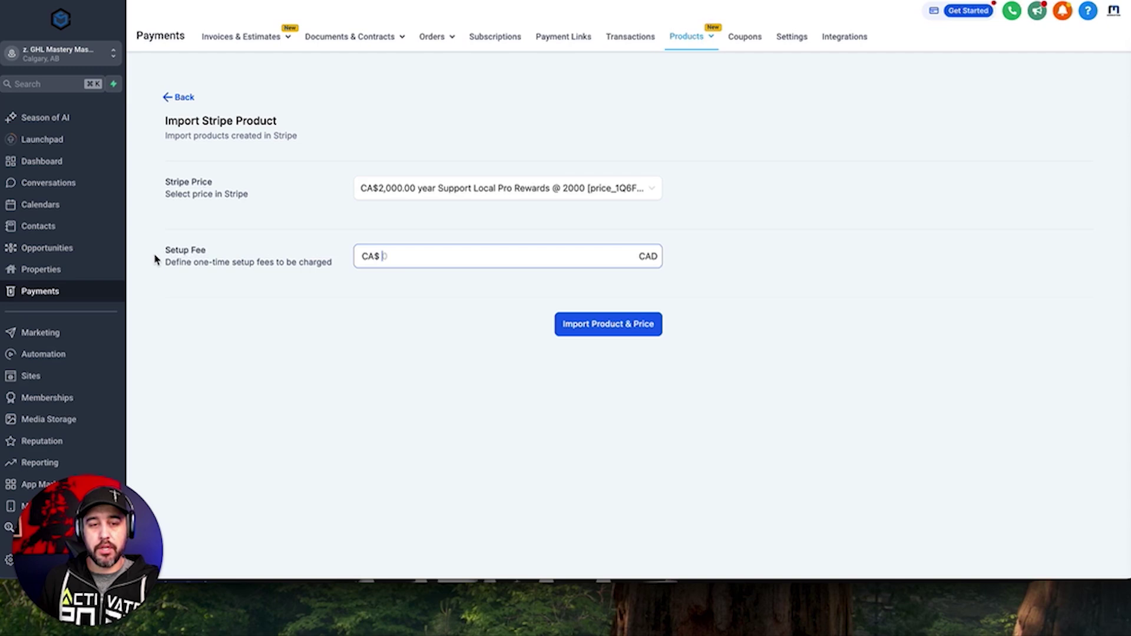
drag(164, 249, 192, 246)
click(223, 252)
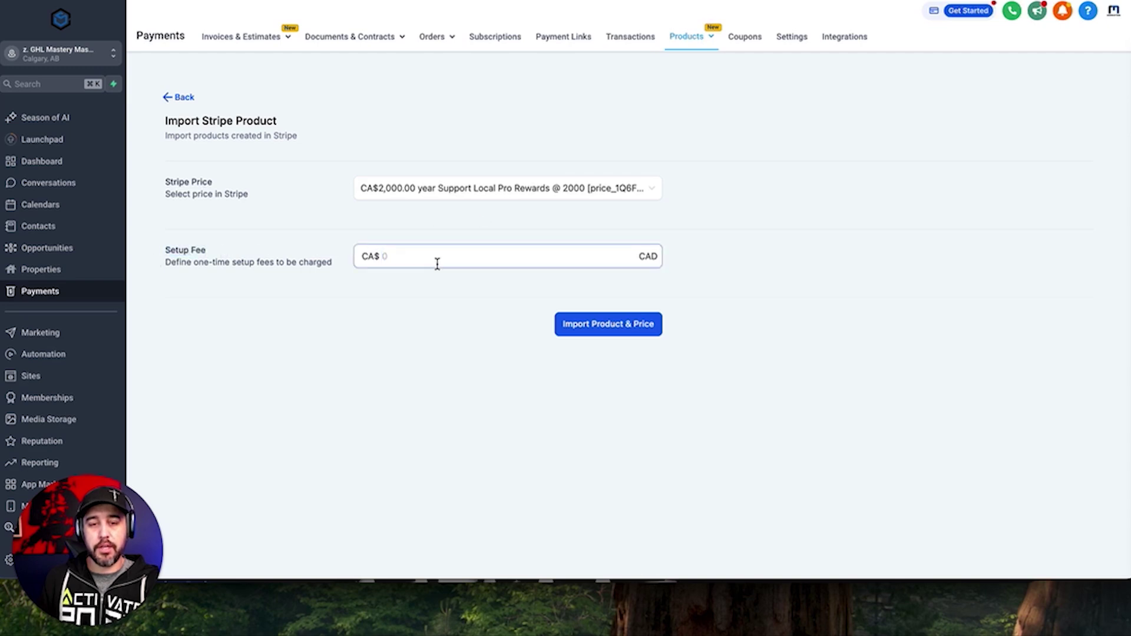
click(594, 328)
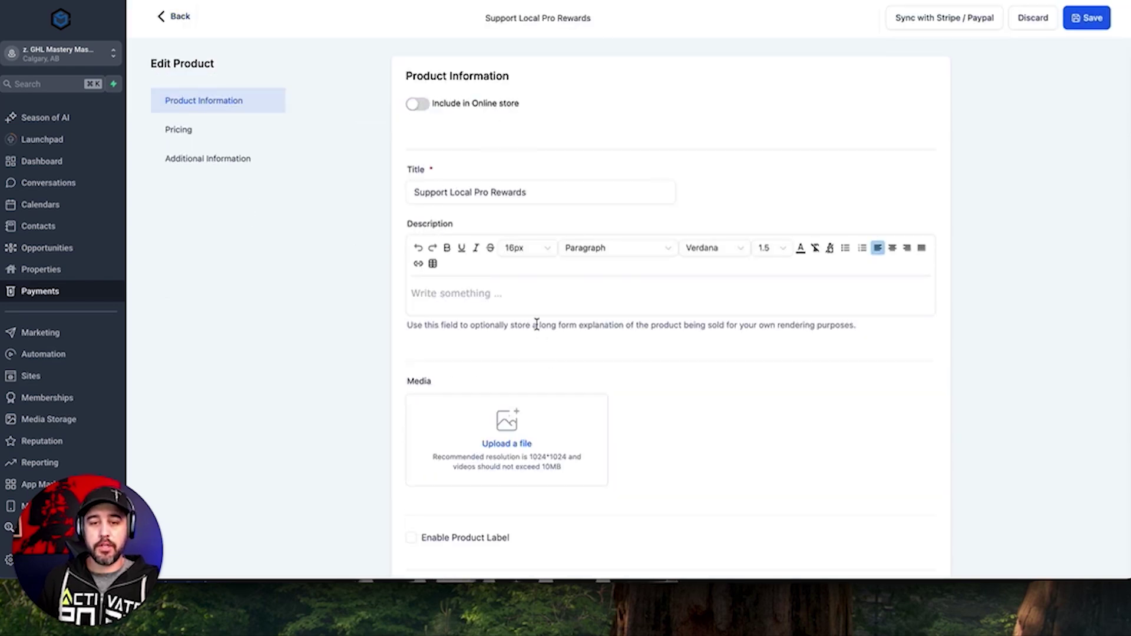
Scroll down the Edit Product form past the description to the Product Tax Code section
scroll(536, 324, down, 1)
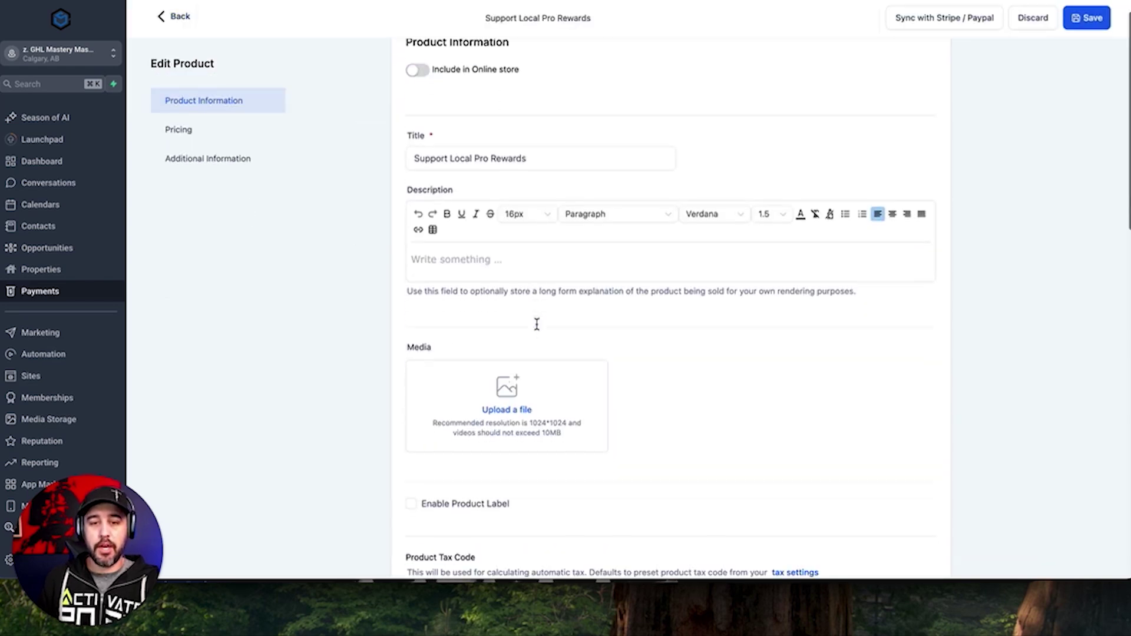
click(488, 265)
scroll(488, 265, down, 2)
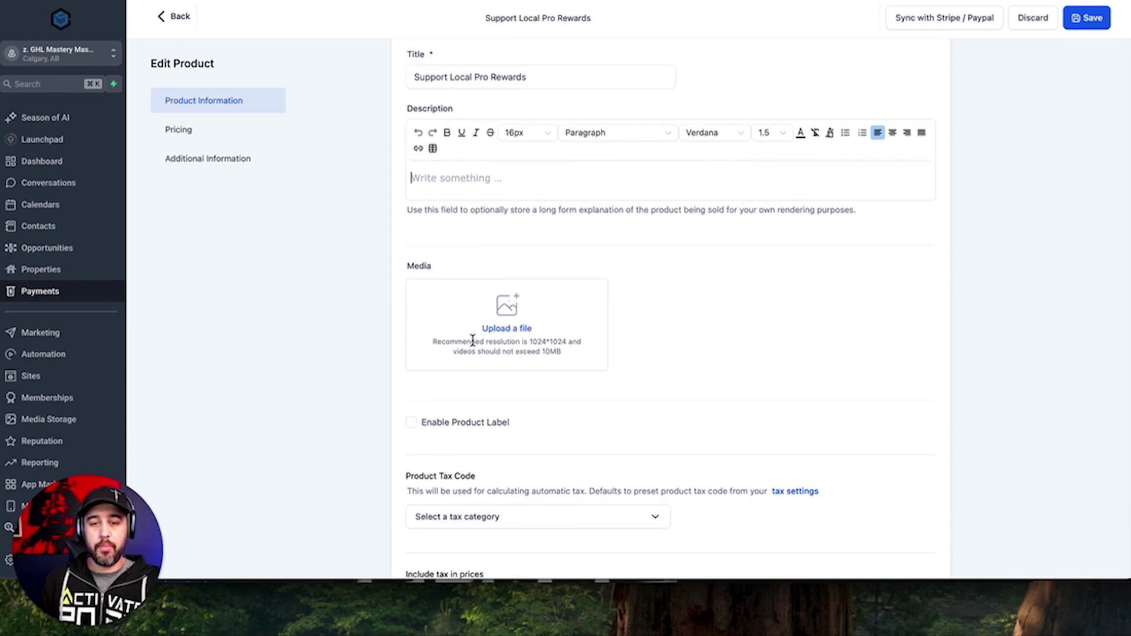
scroll(515, 323, down, 2)
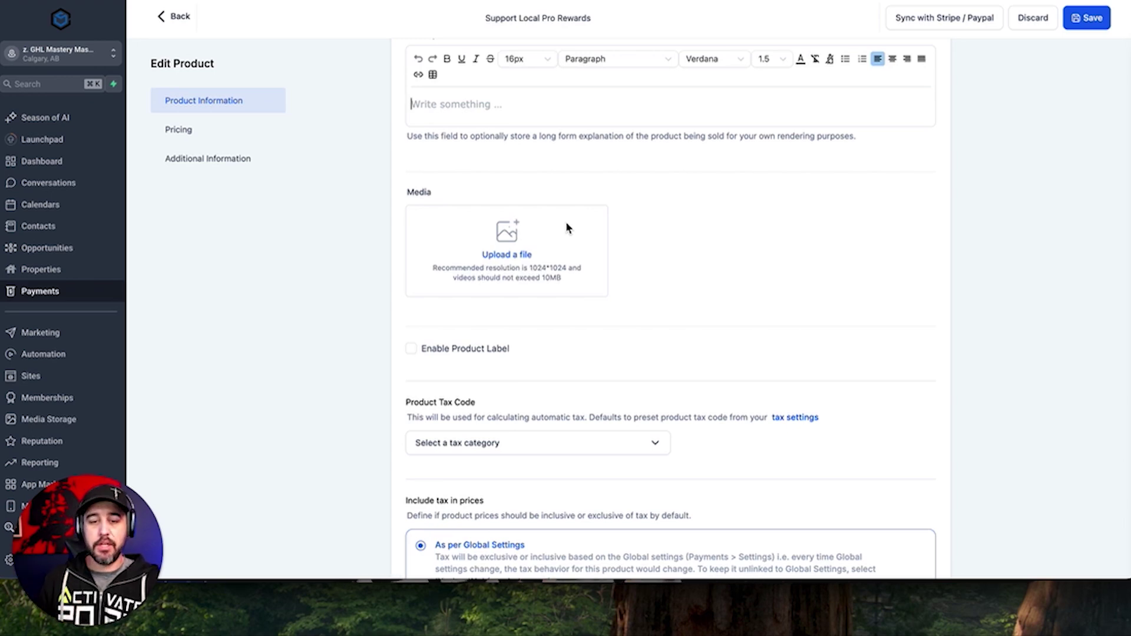
scroll(567, 228, down, 3)
Browse the Product Tax Code categories and close the list without choosing one
drag(406, 273, 503, 281)
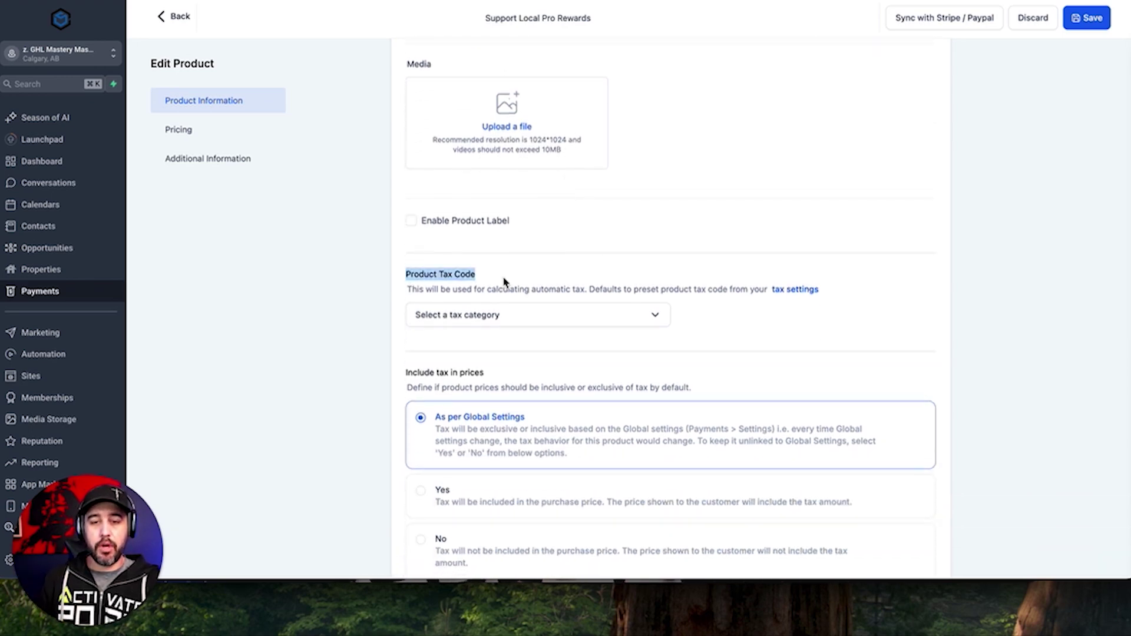
click(550, 321)
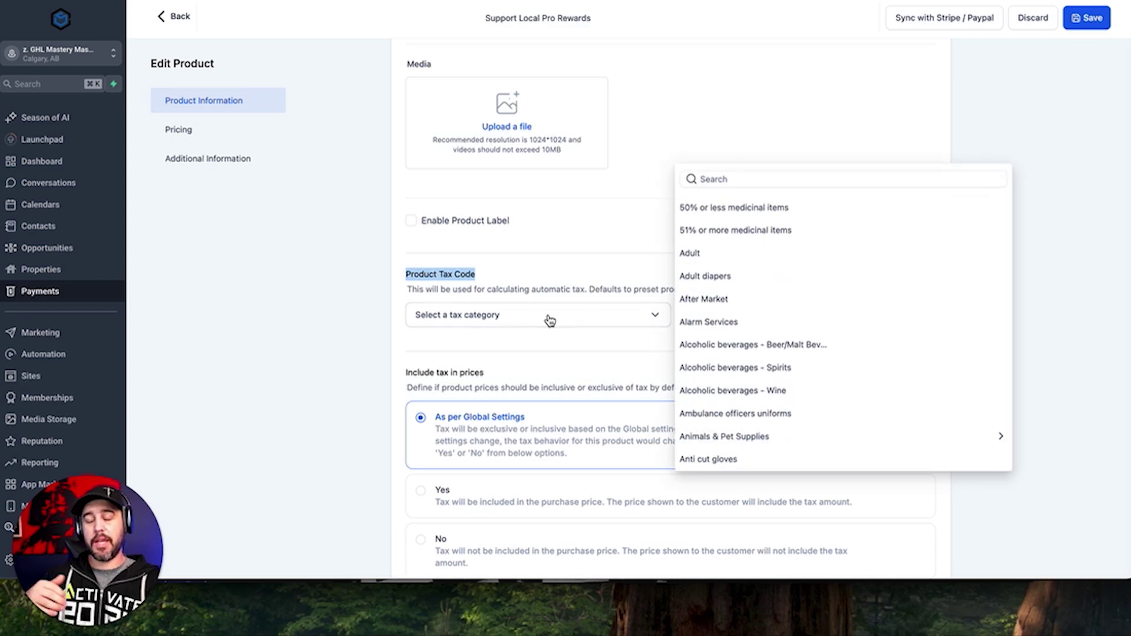
scroll(754, 330, down, 2)
scroll(755, 330, down, 20)
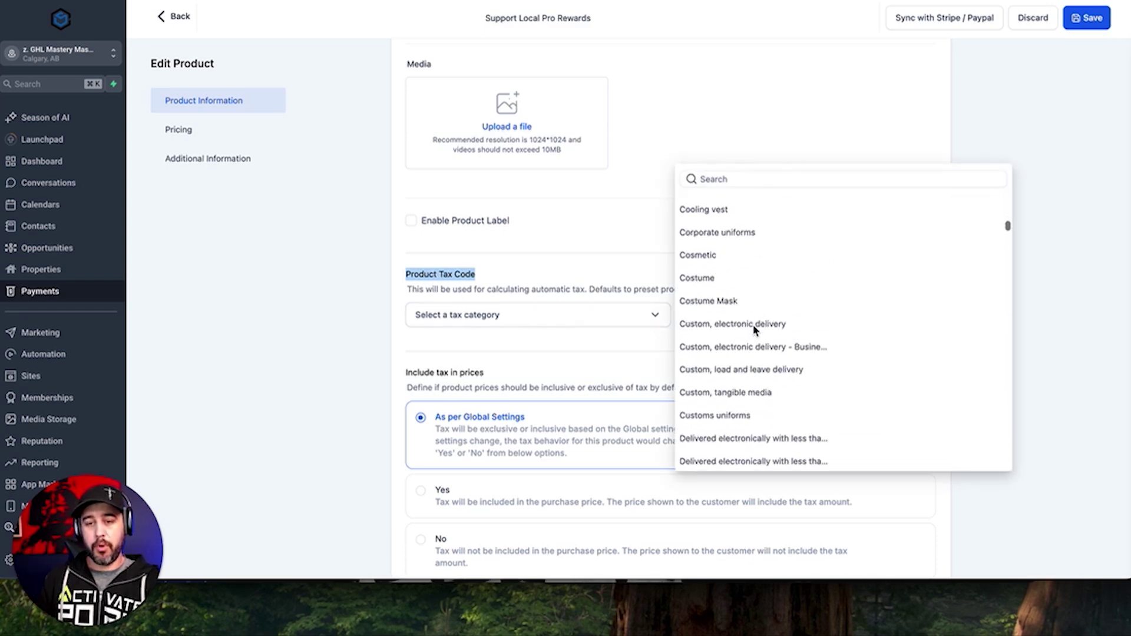
scroll(754, 330, down, 10)
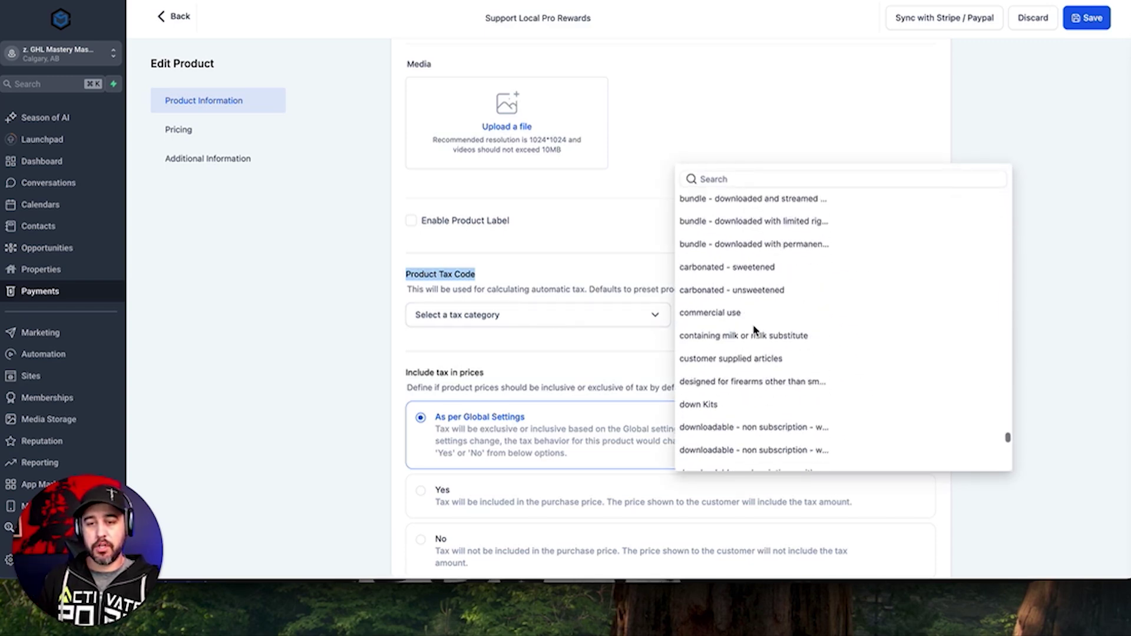
scroll(754, 330, up, 10)
scroll(754, 330, up, 20)
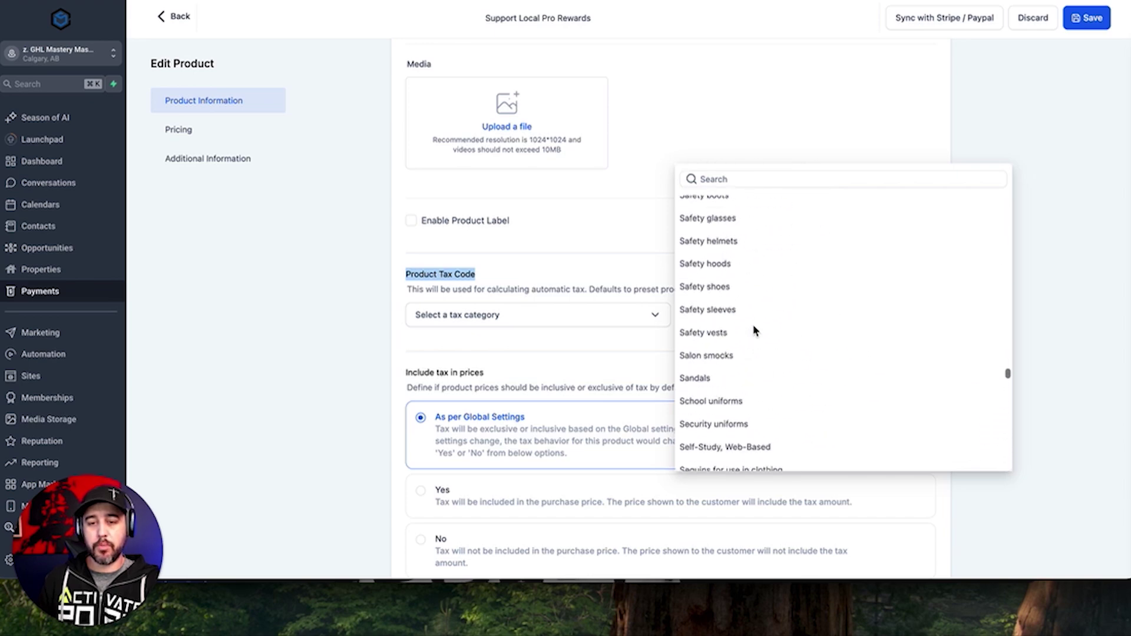
scroll(772, 337, up, 20)
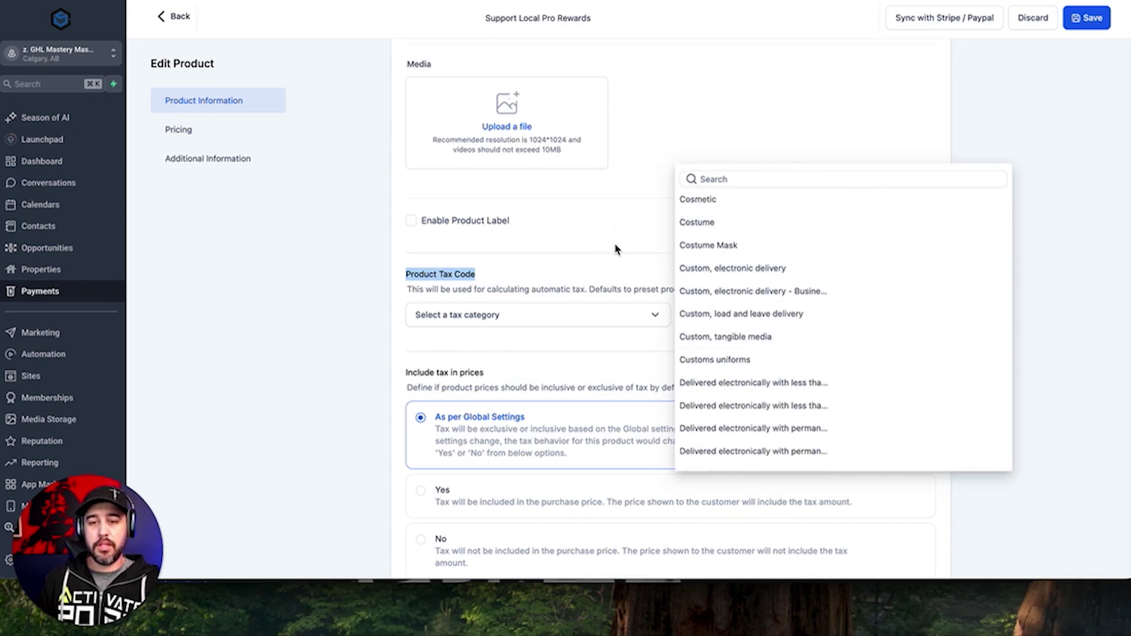
click(610, 283)
scroll(550, 329, down, 4)
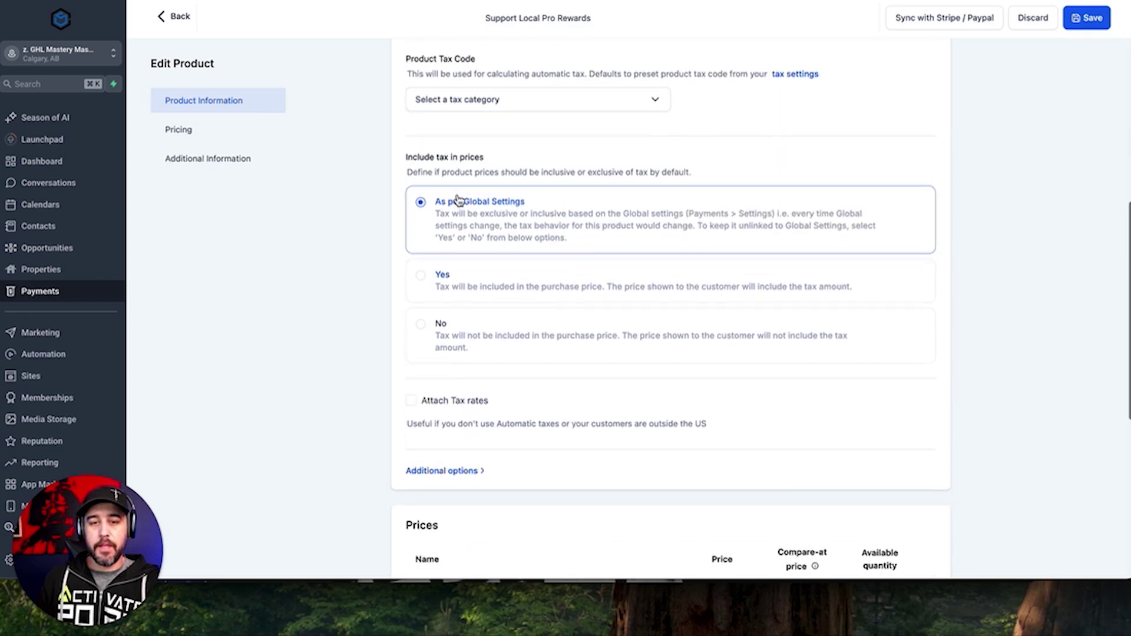
Set Include tax in prices to Yes for the Support Local Pro Rewards product
drag(410, 160, 545, 166)
click(545, 167)
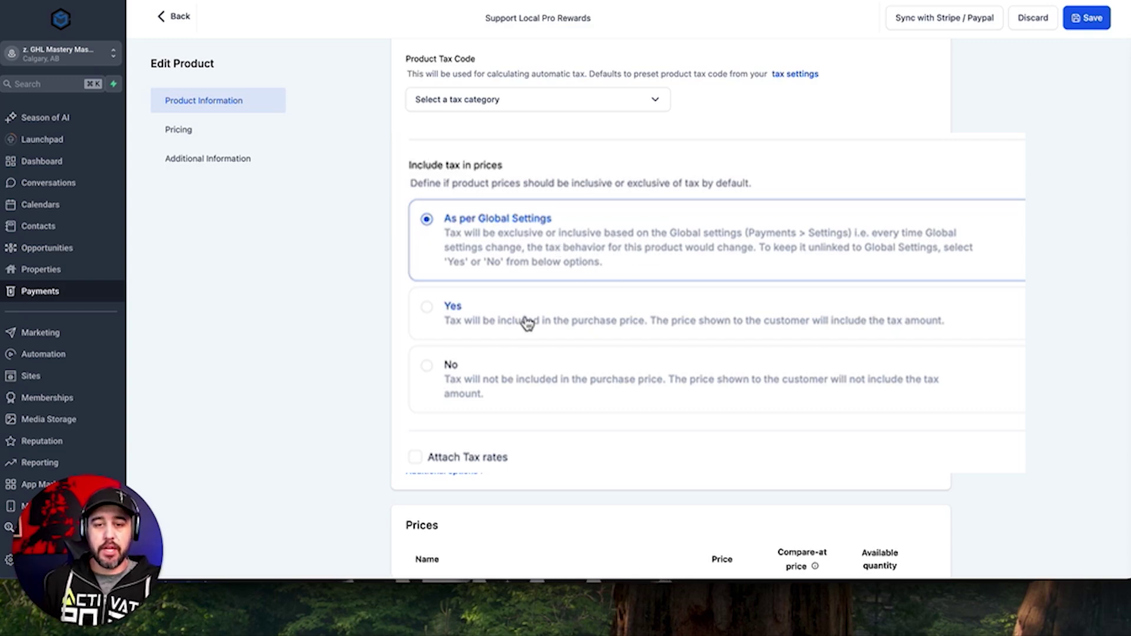
click(490, 383)
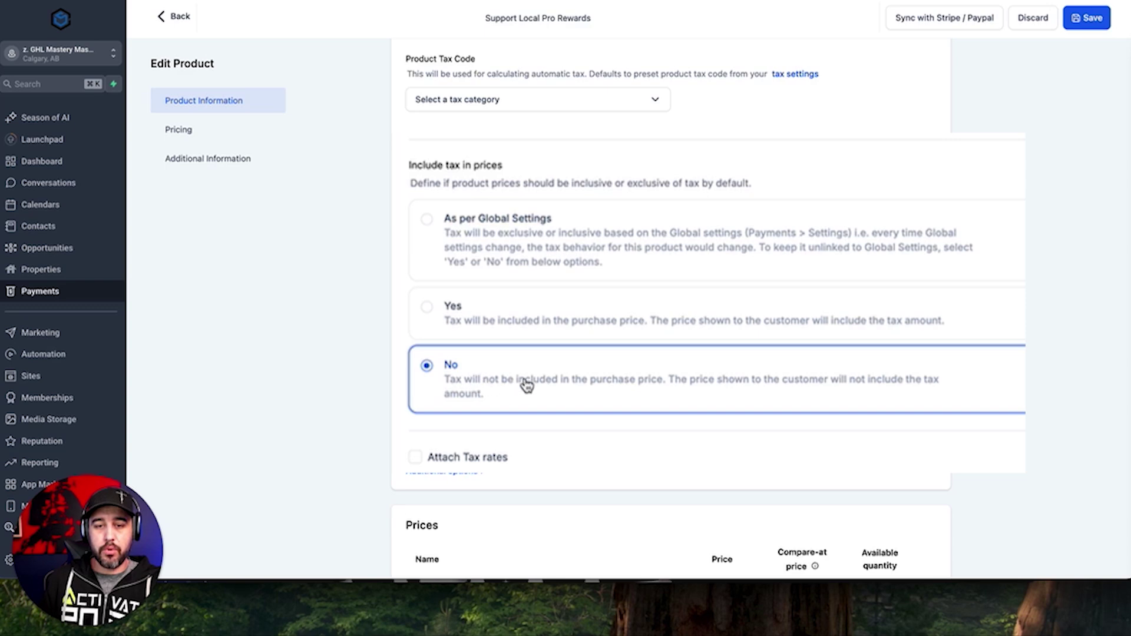
click(487, 327)
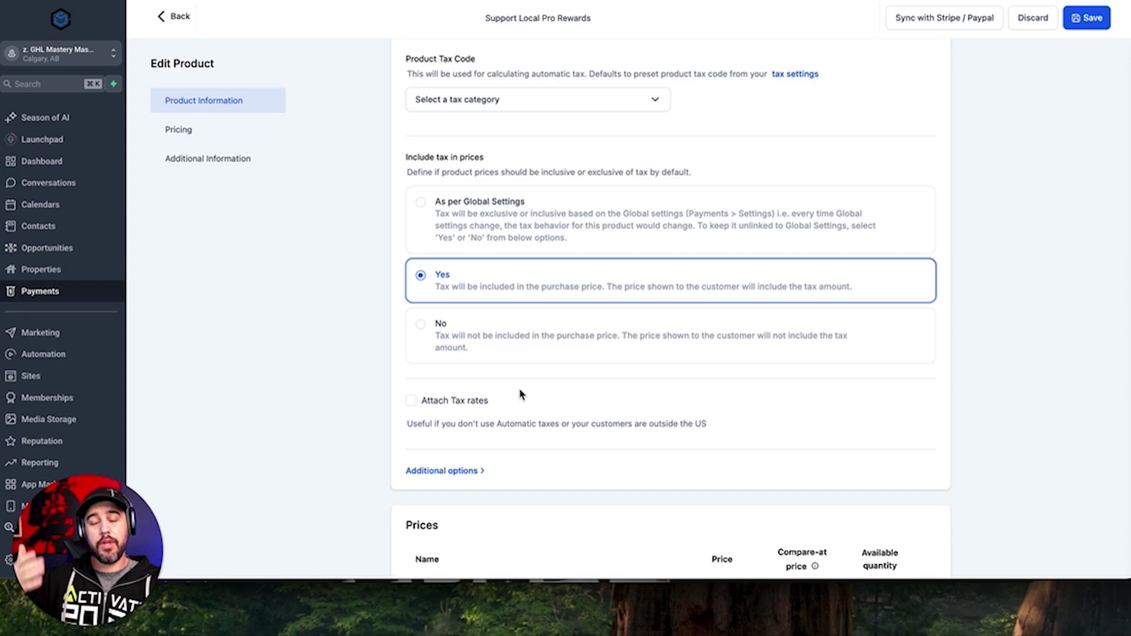
Review the available tax rates, then leave Attach Tax rates unticked
click(413, 403)
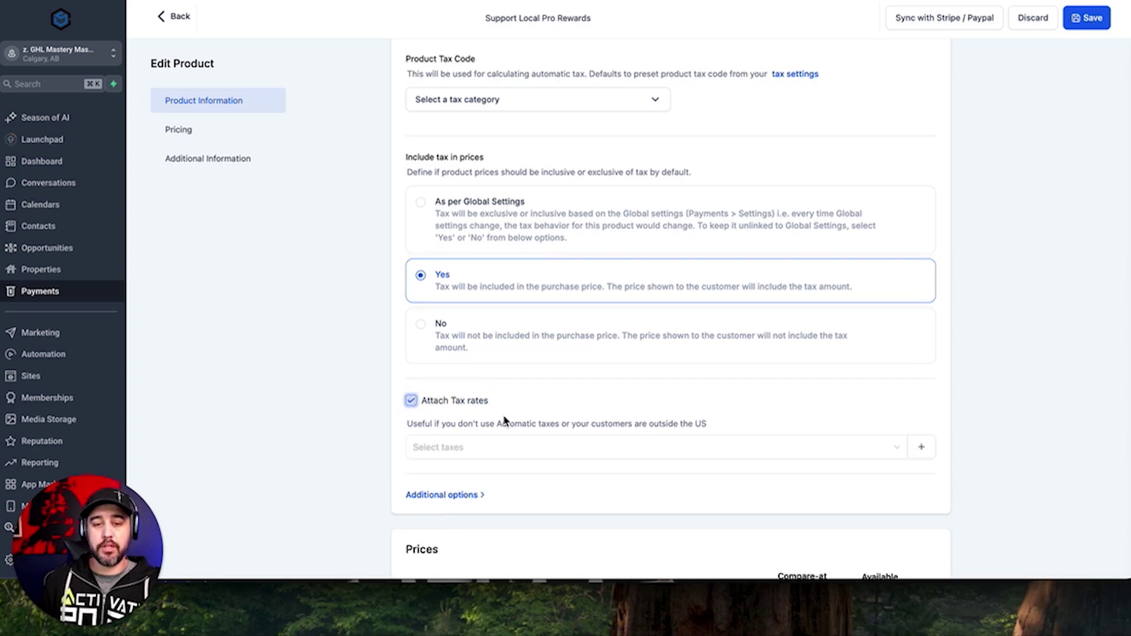
click(507, 457)
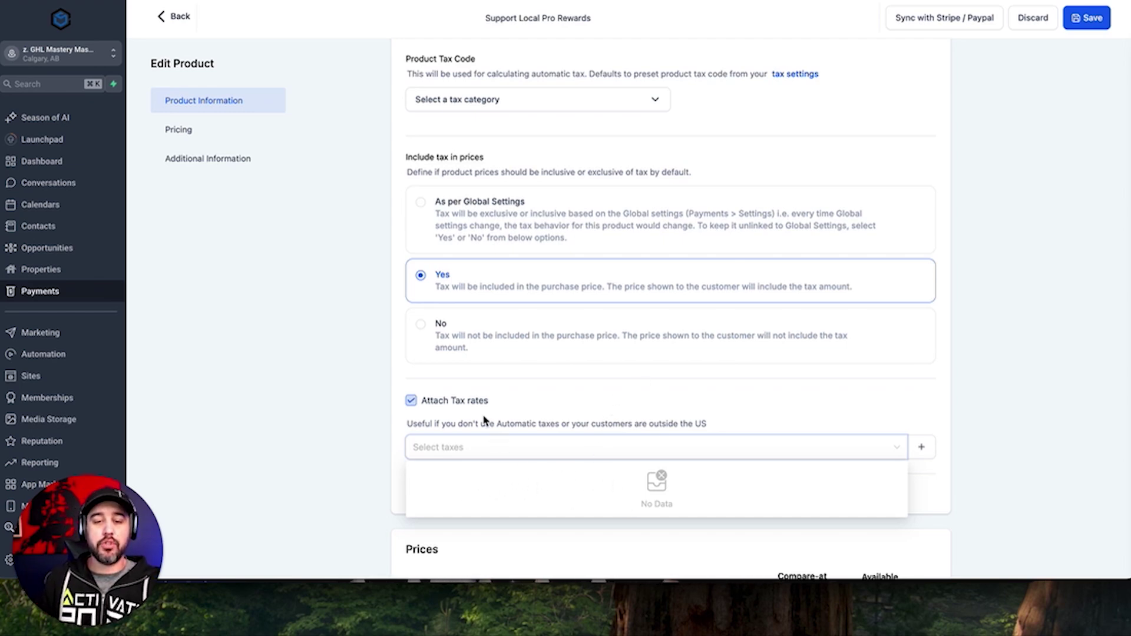
click(412, 401)
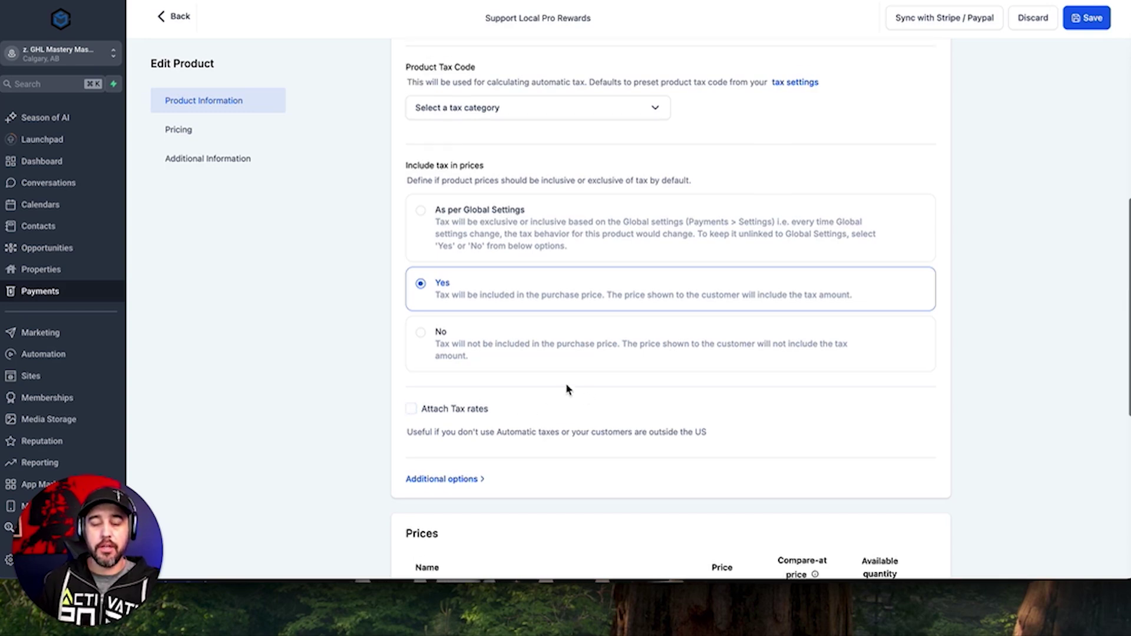
scroll(567, 388, up, 3)
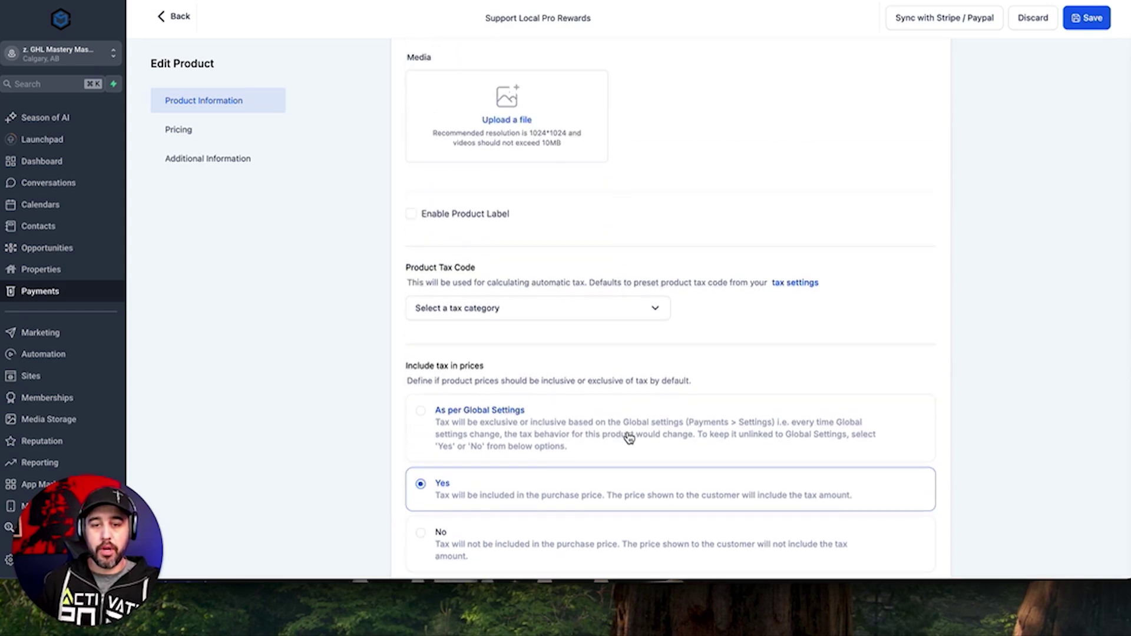
scroll(627, 438, down, 6)
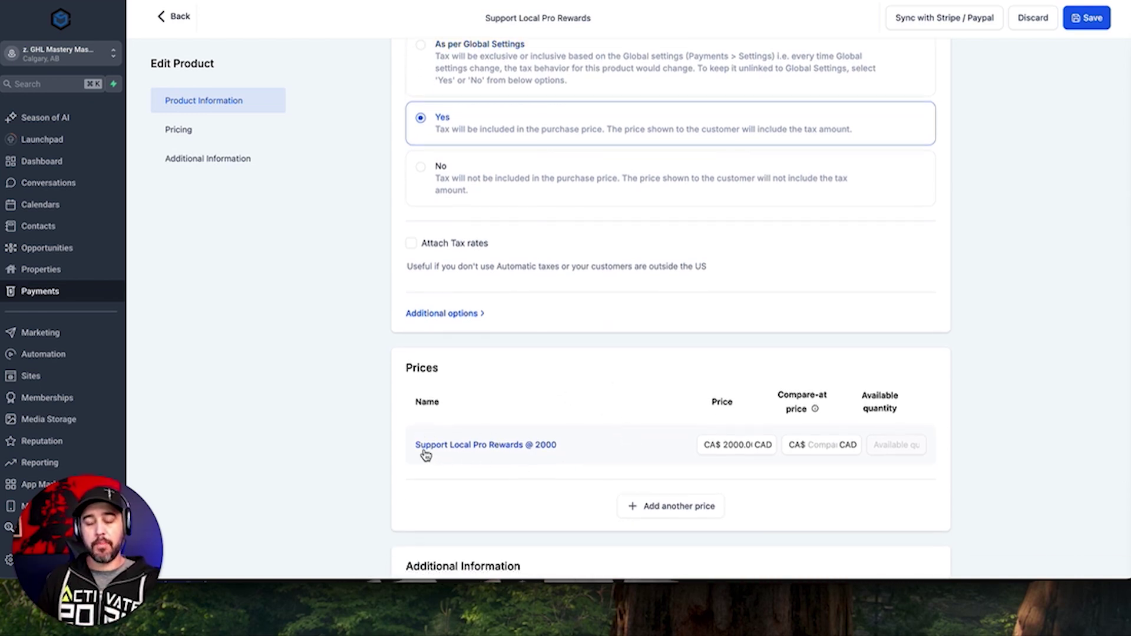
click(748, 447)
double_click(739, 447)
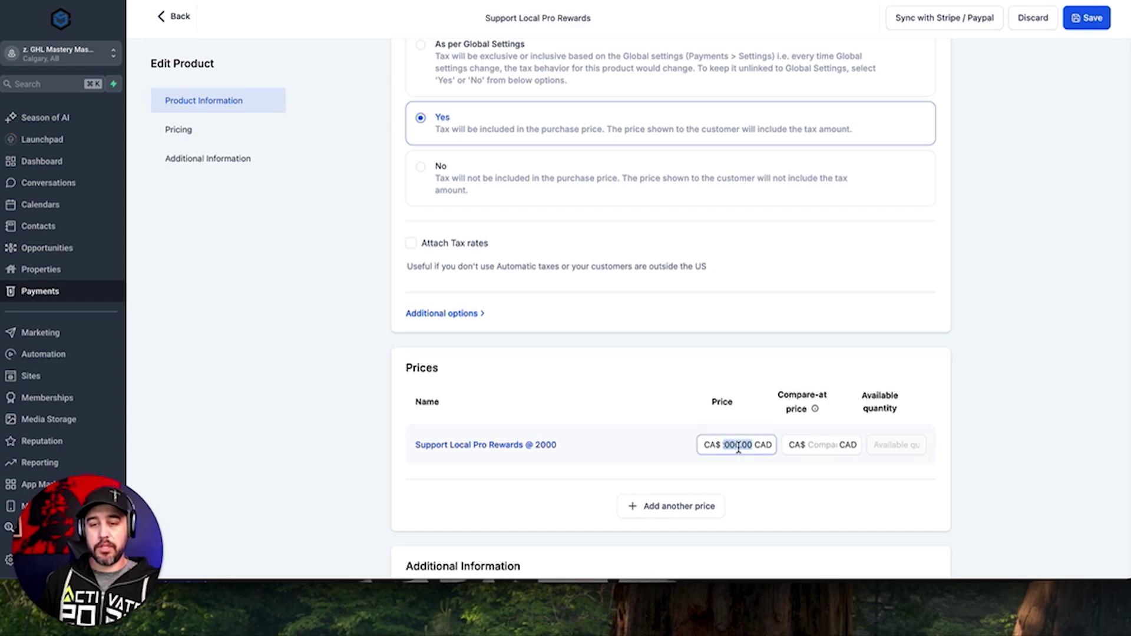
click(761, 478)
scroll(656, 454, down, 1)
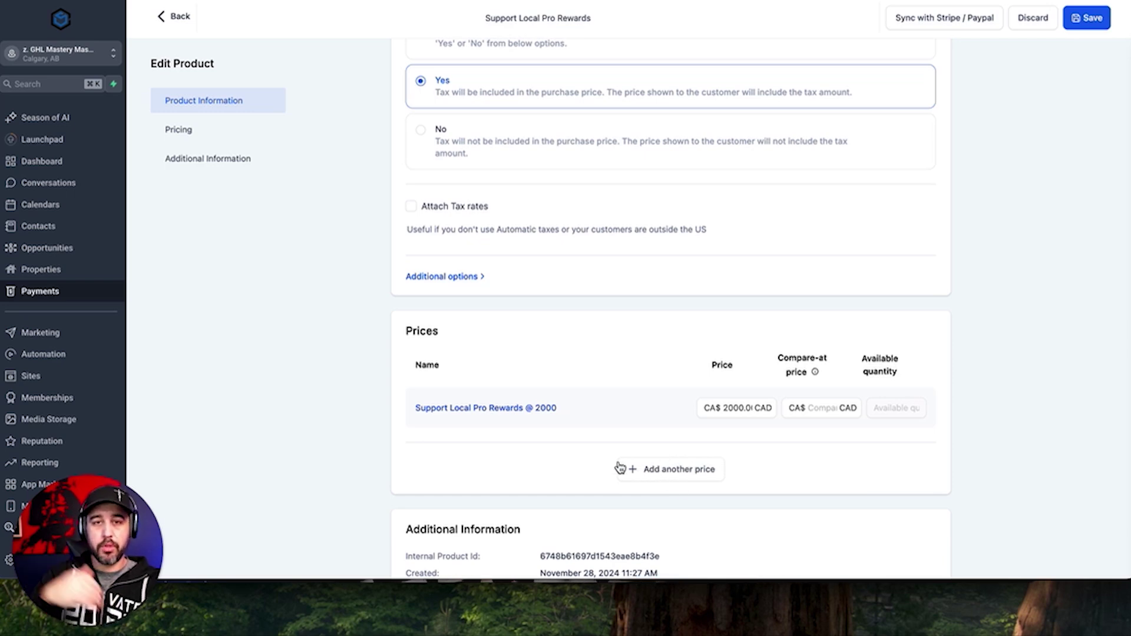
scroll(618, 465, down, 3)
scroll(612, 423, down, 2)
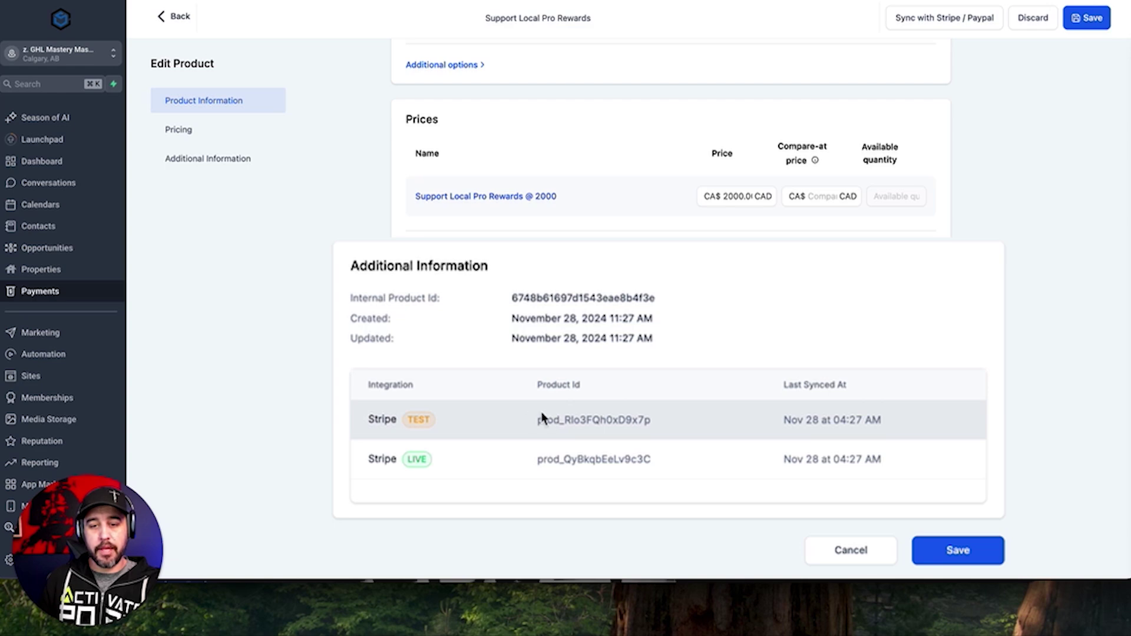
drag(531, 423, 701, 436)
click(696, 454)
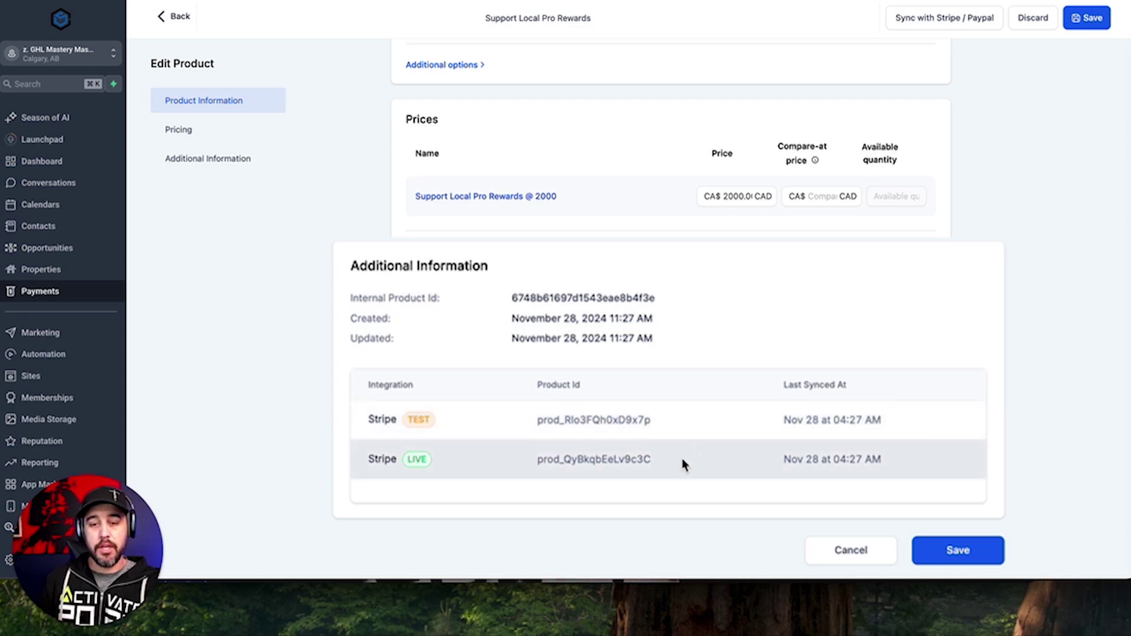
drag(683, 465, 535, 460)
click(536, 489)
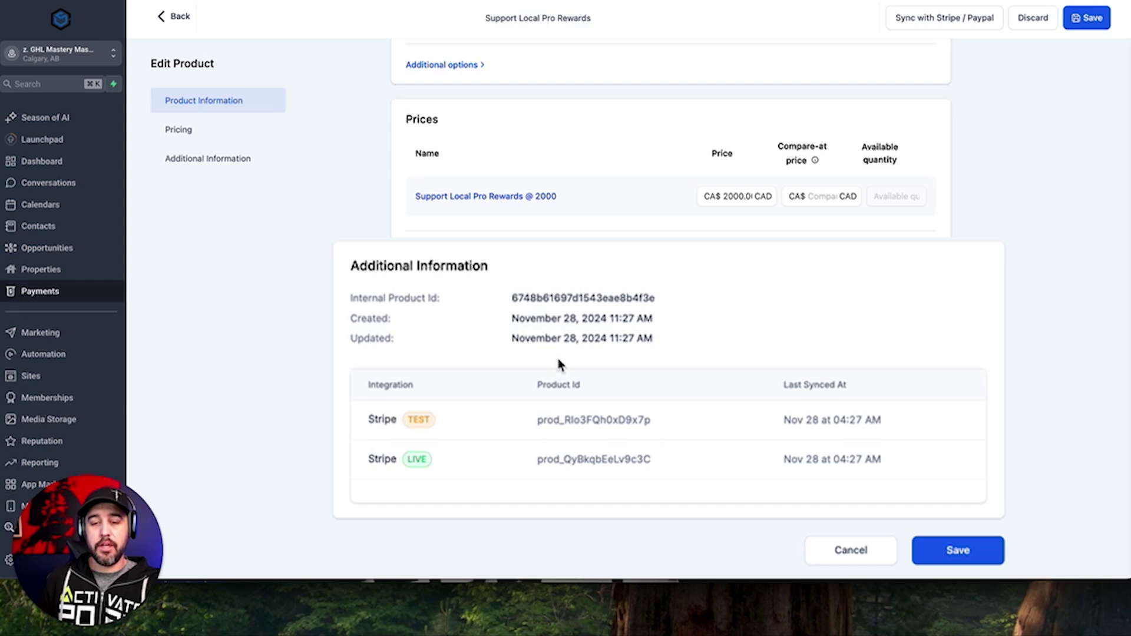
scroll(558, 361, down, 1)
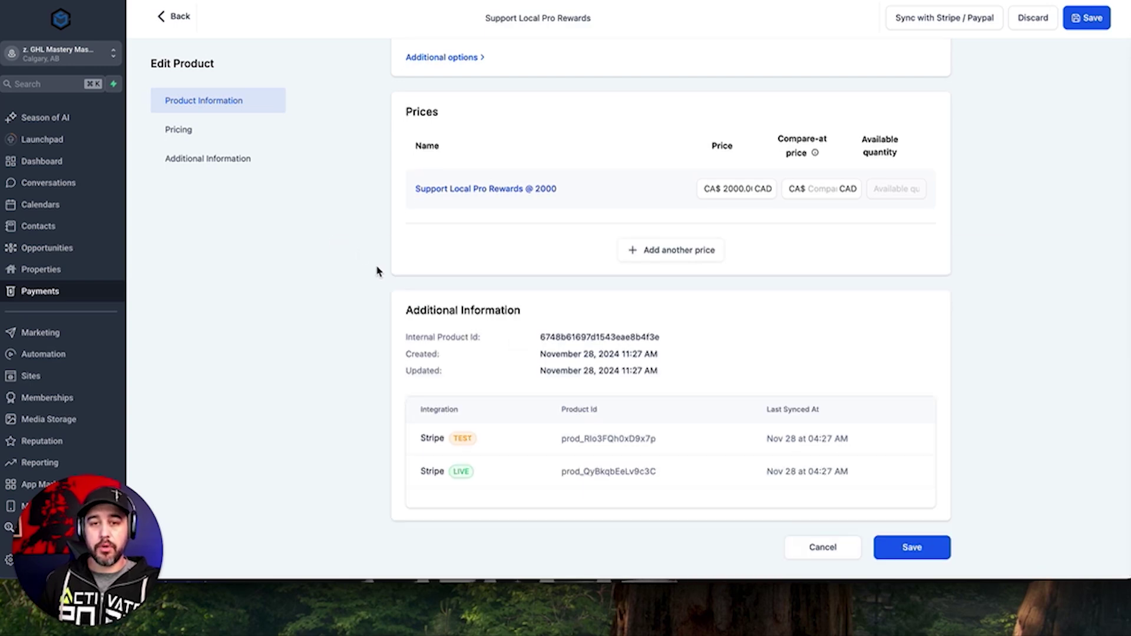
scroll(747, 336, up, 15)
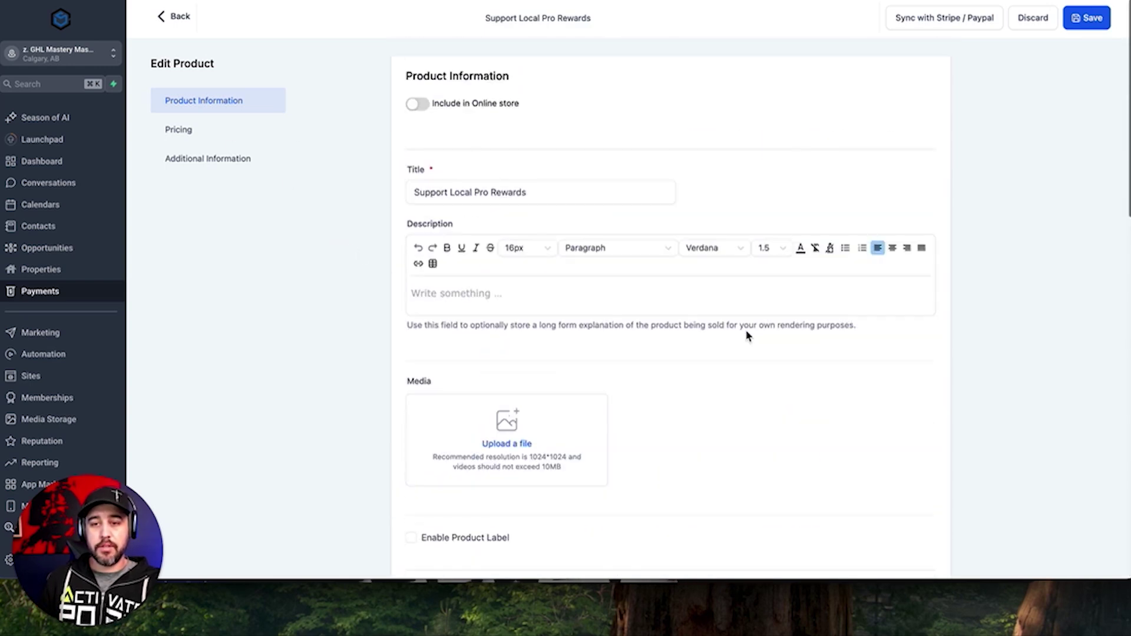
click(174, 16)
Delete the Support Local Pro Rewards product
click(979, 214)
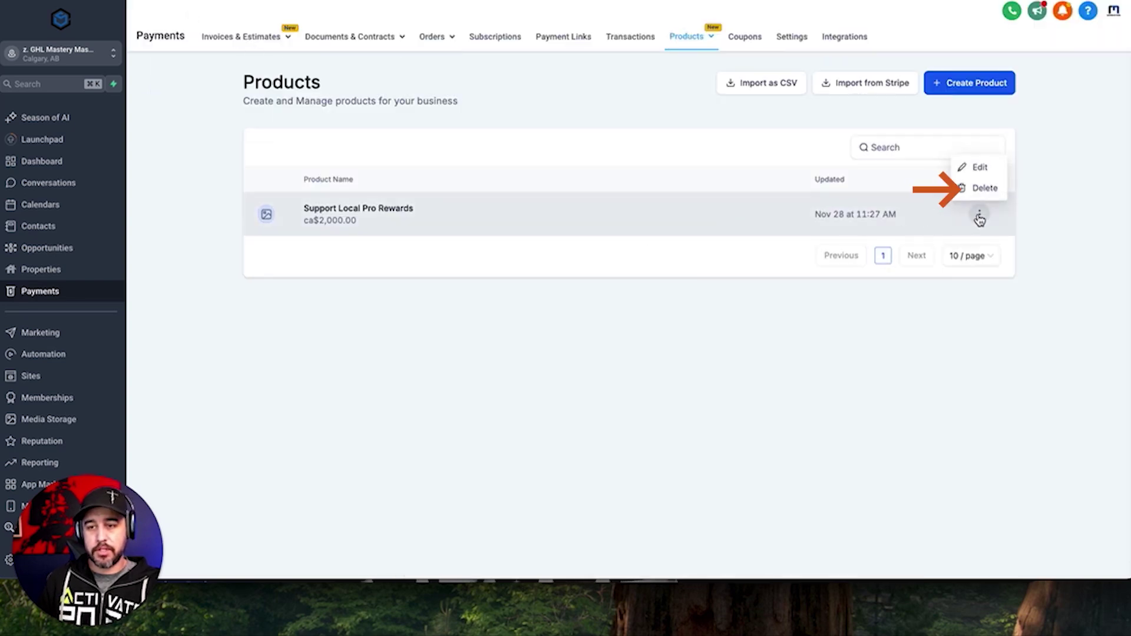
click(980, 184)
click(760, 346)
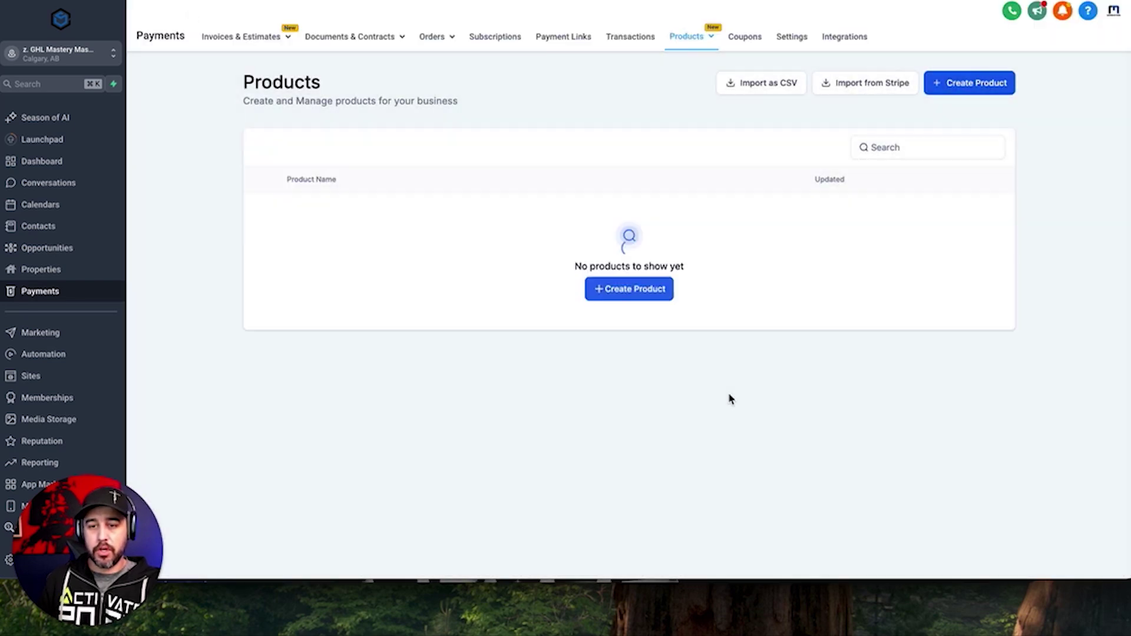
Create a product titled 'Custom CRM Build' described as 'We build and deliver high quality custom CRM Solutions.'
click(618, 289)
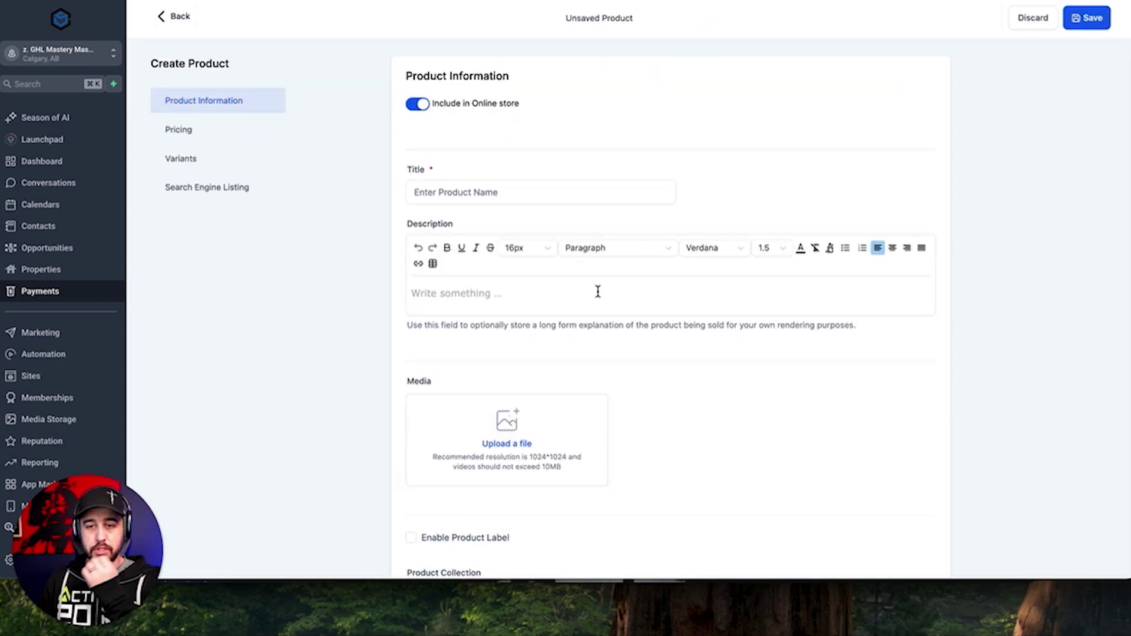
click(468, 199)
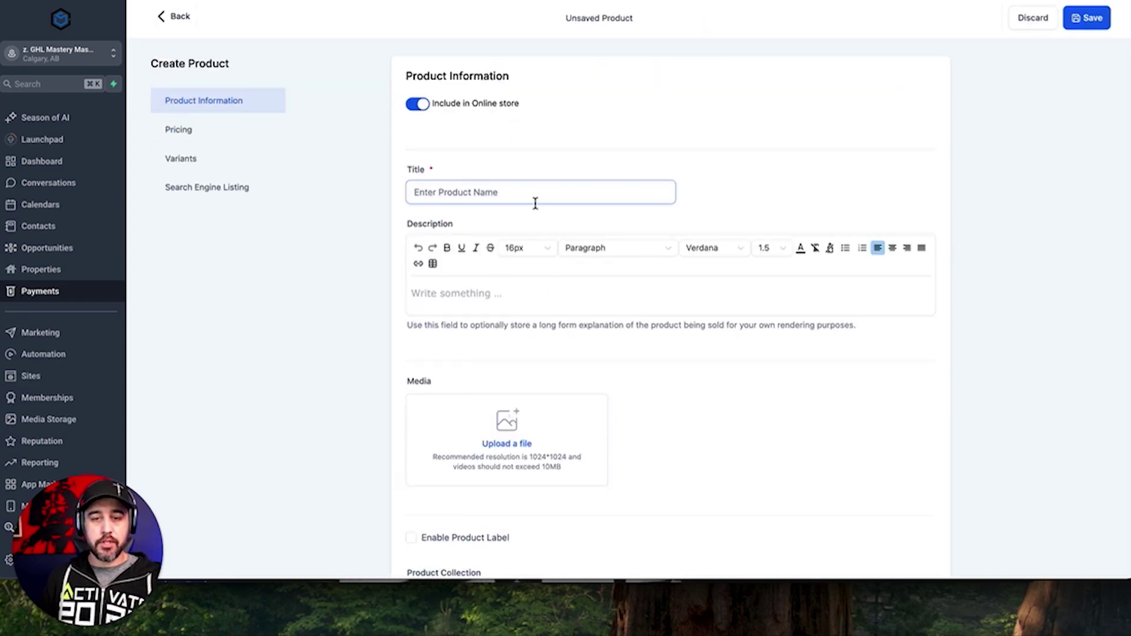
text(Custom CRM Build)
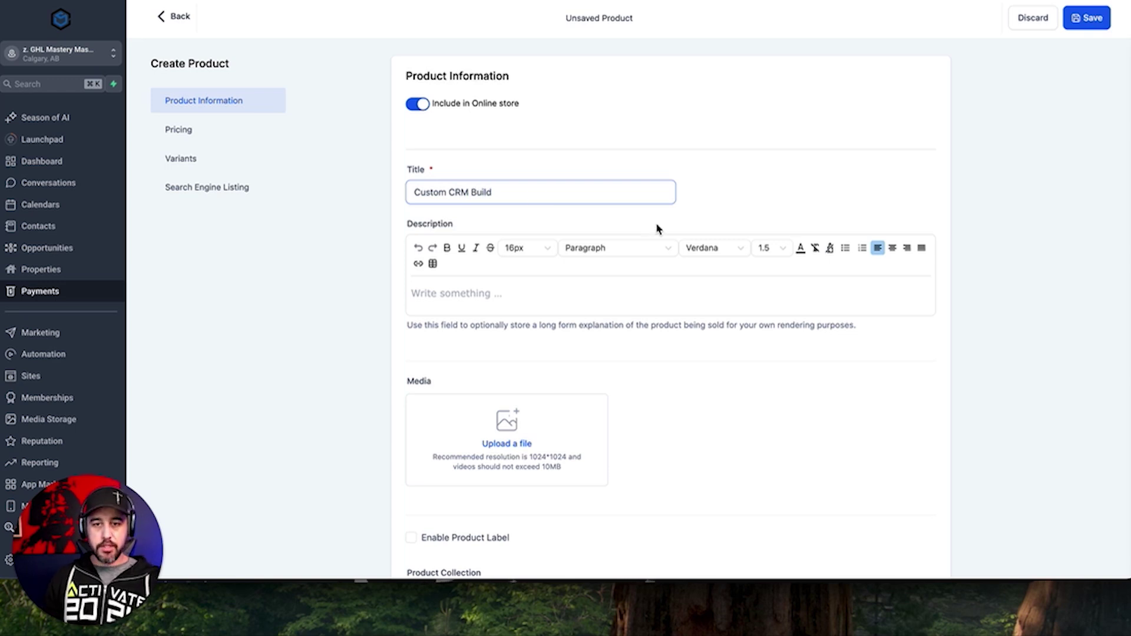
click(682, 226)
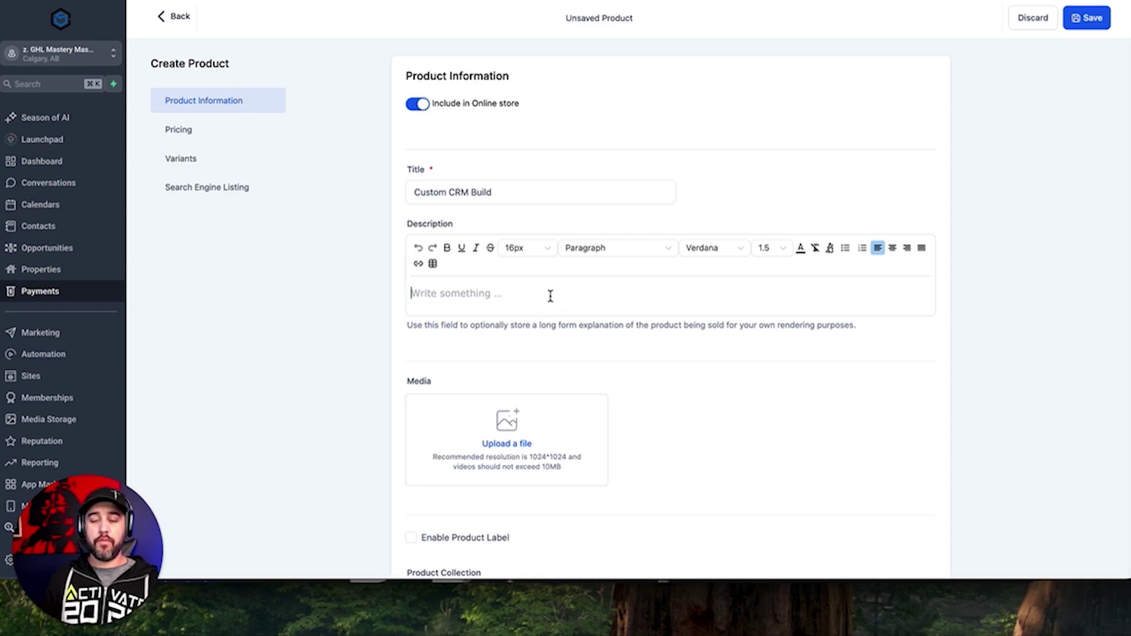
text(We)
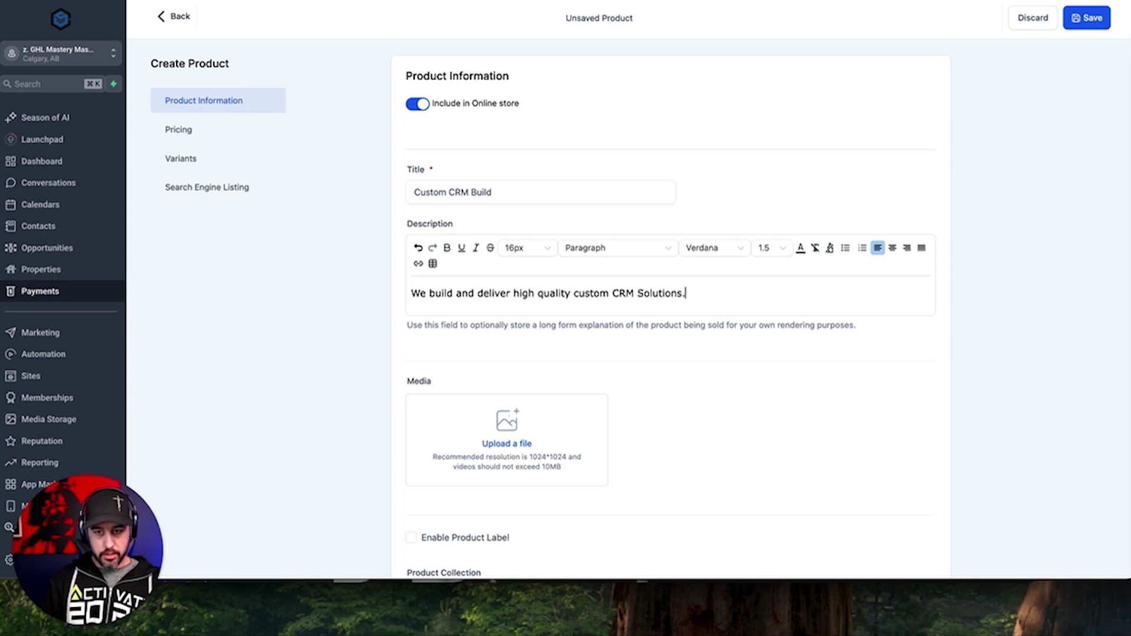
scroll(589, 327, down, 2)
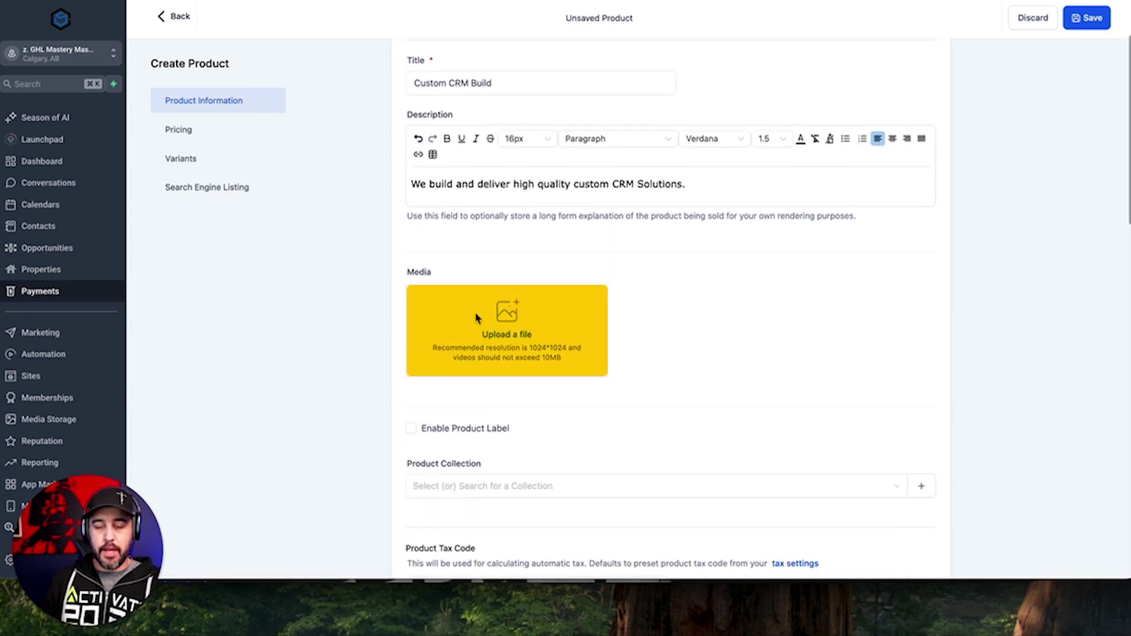
Give the product a one-time price of 5000.00 in USD instead of CAD
scroll(501, 329, down, 2)
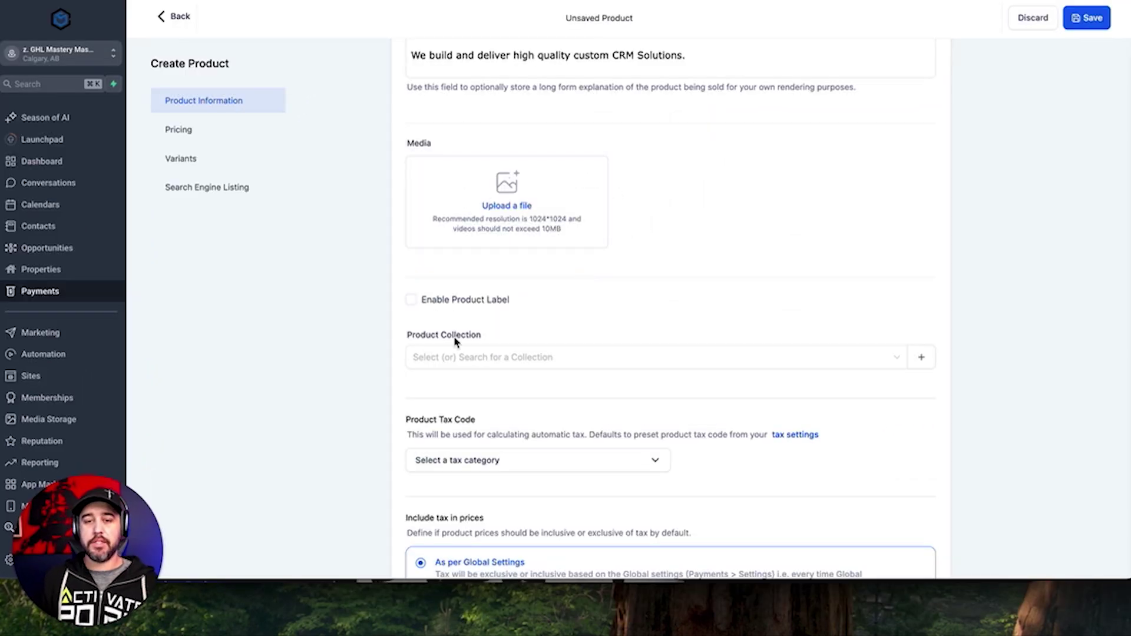
scroll(623, 298, down, 5)
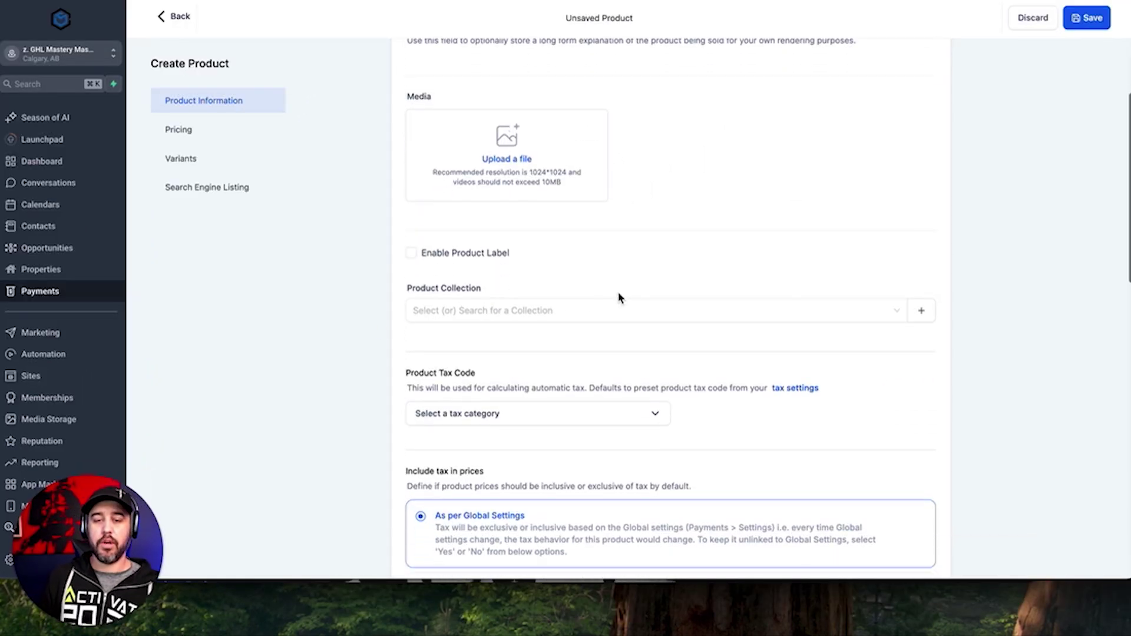
scroll(498, 396, down, 6)
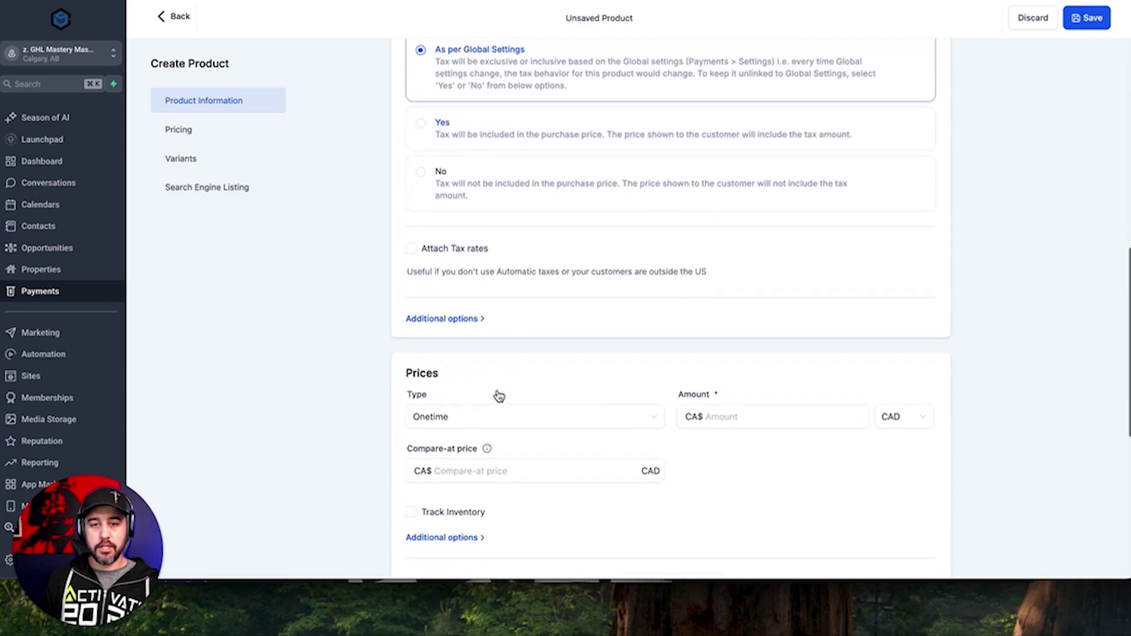
scroll(503, 287, down, 1)
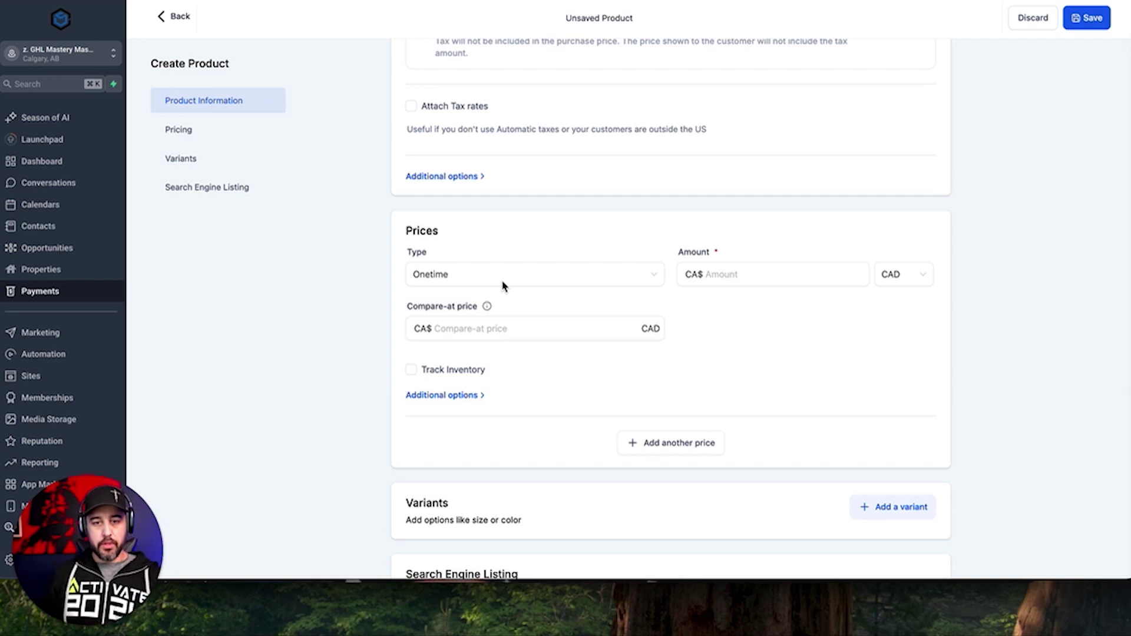
click(465, 284)
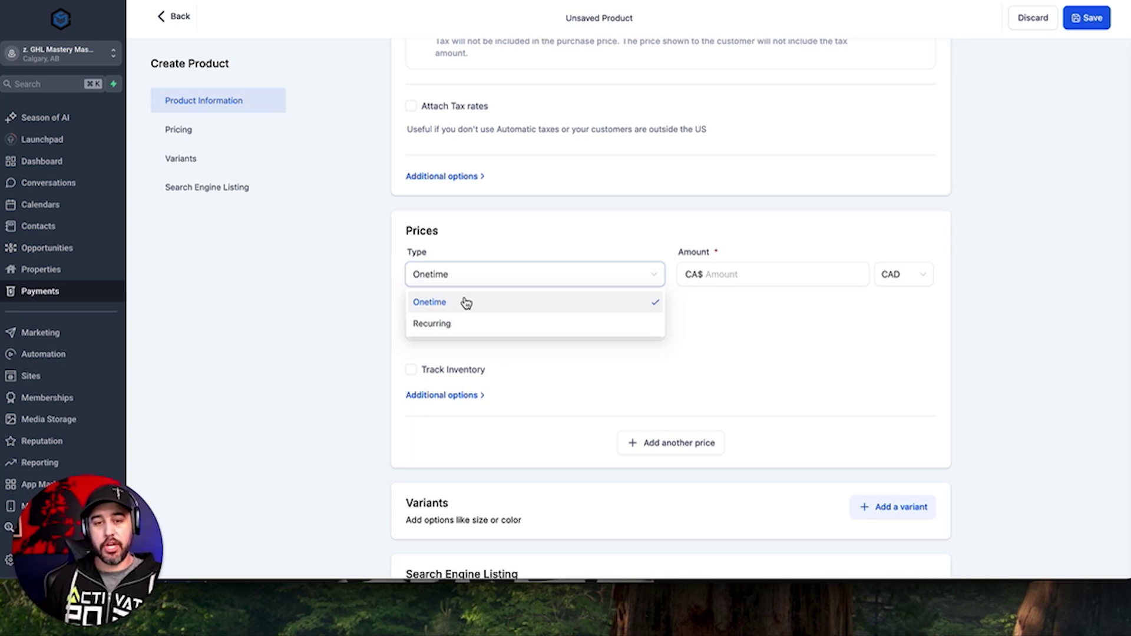
click(465, 303)
click(730, 276)
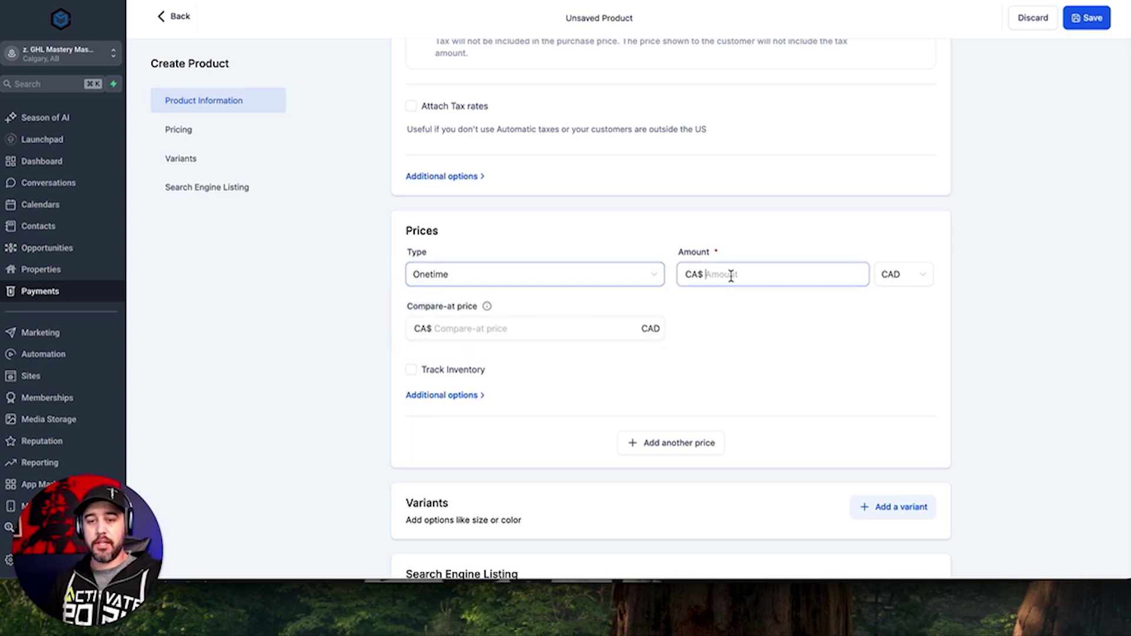
text(5000)
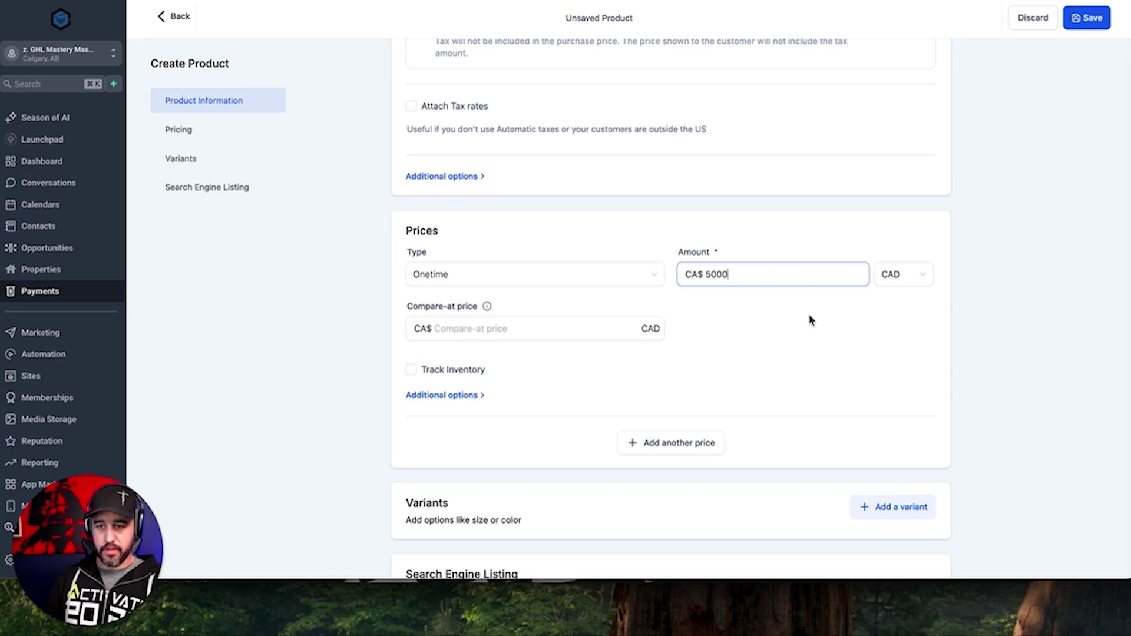
click(890, 275)
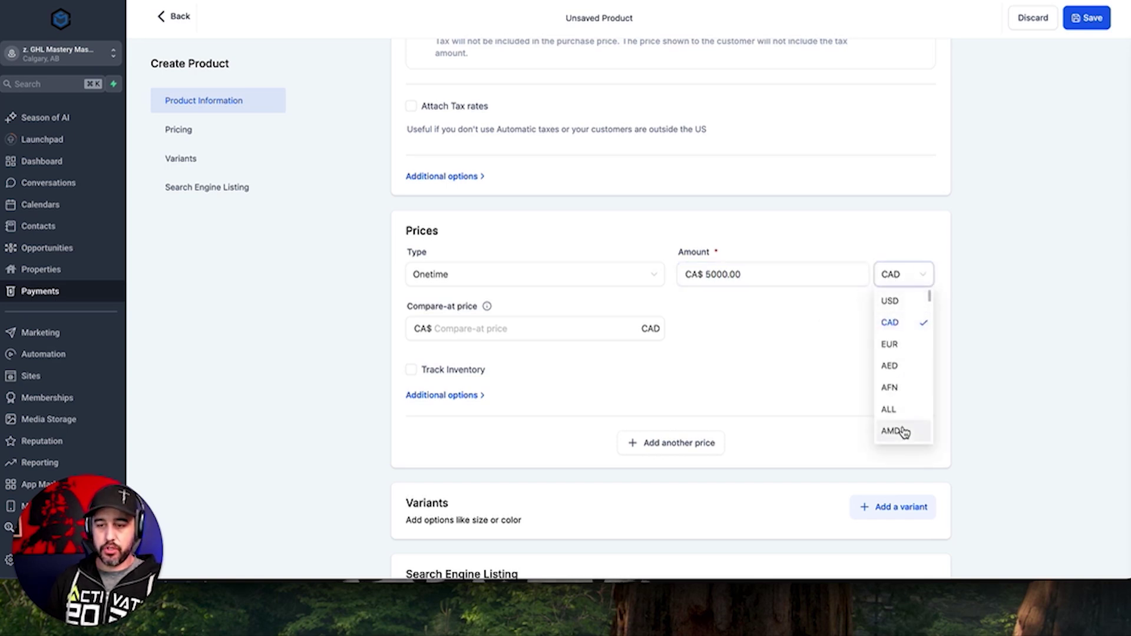
scroll(898, 427, up, 1)
click(891, 327)
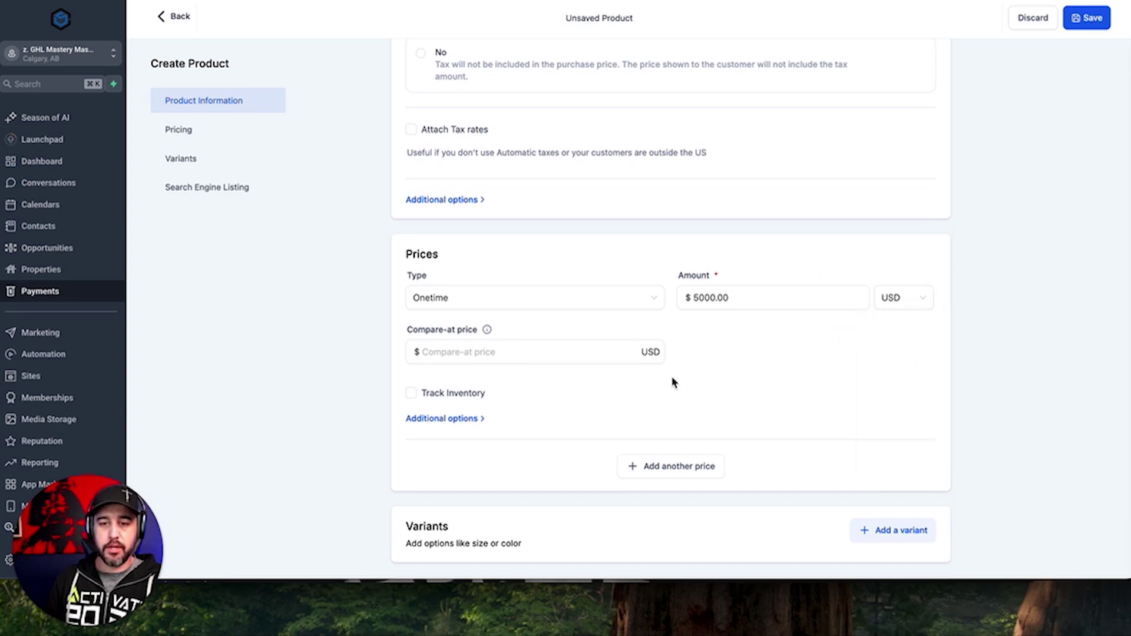
click(452, 355)
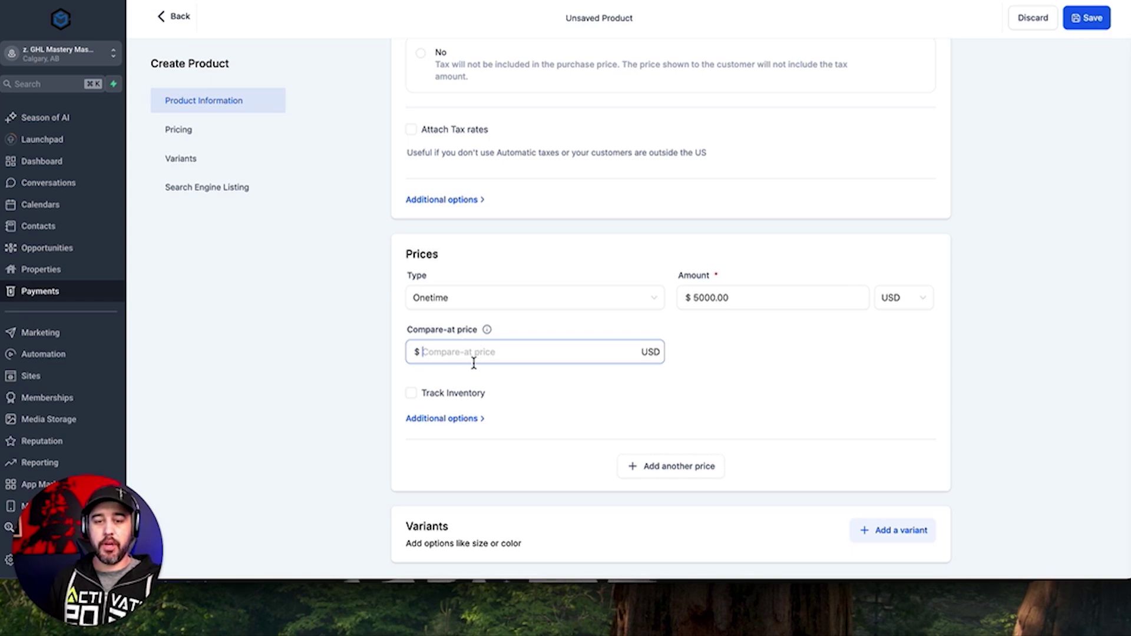
click(541, 393)
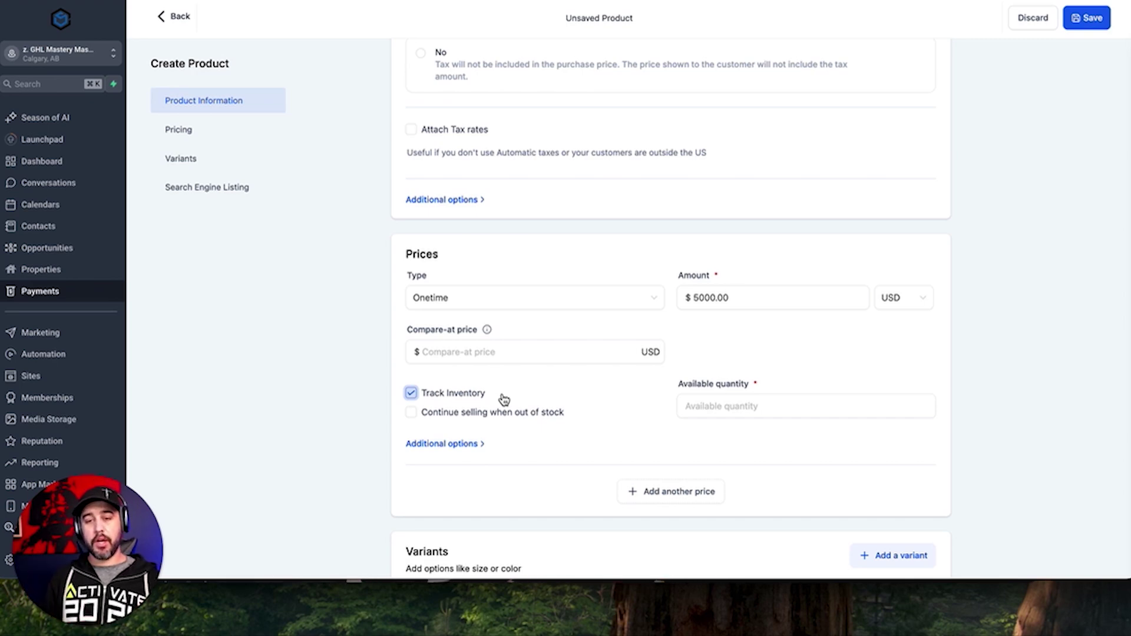
click(734, 411)
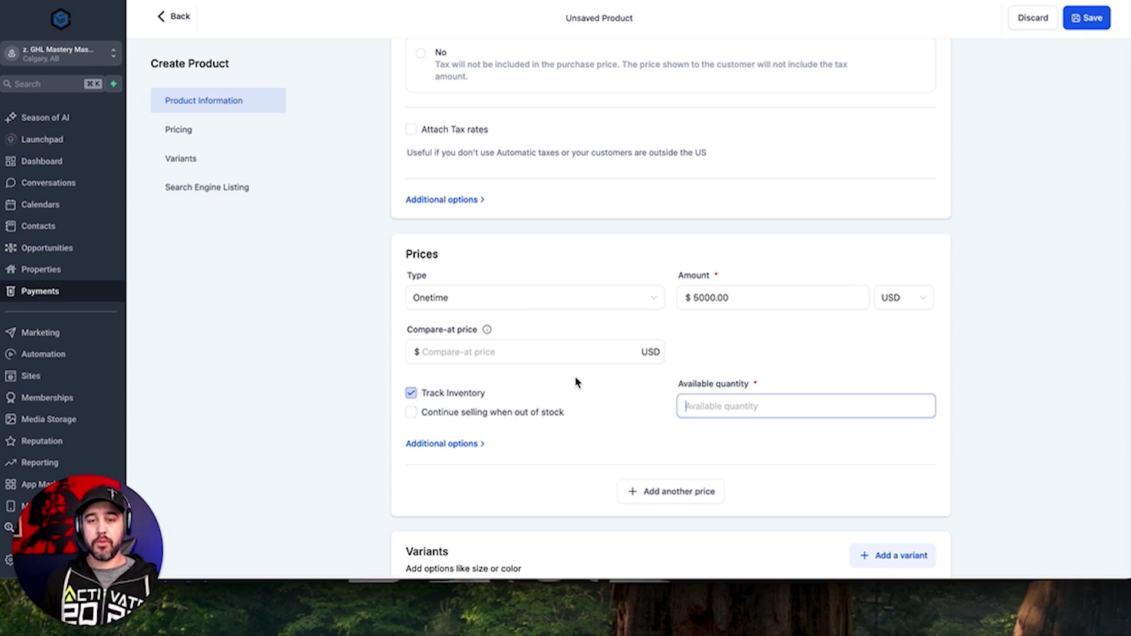
click(411, 393)
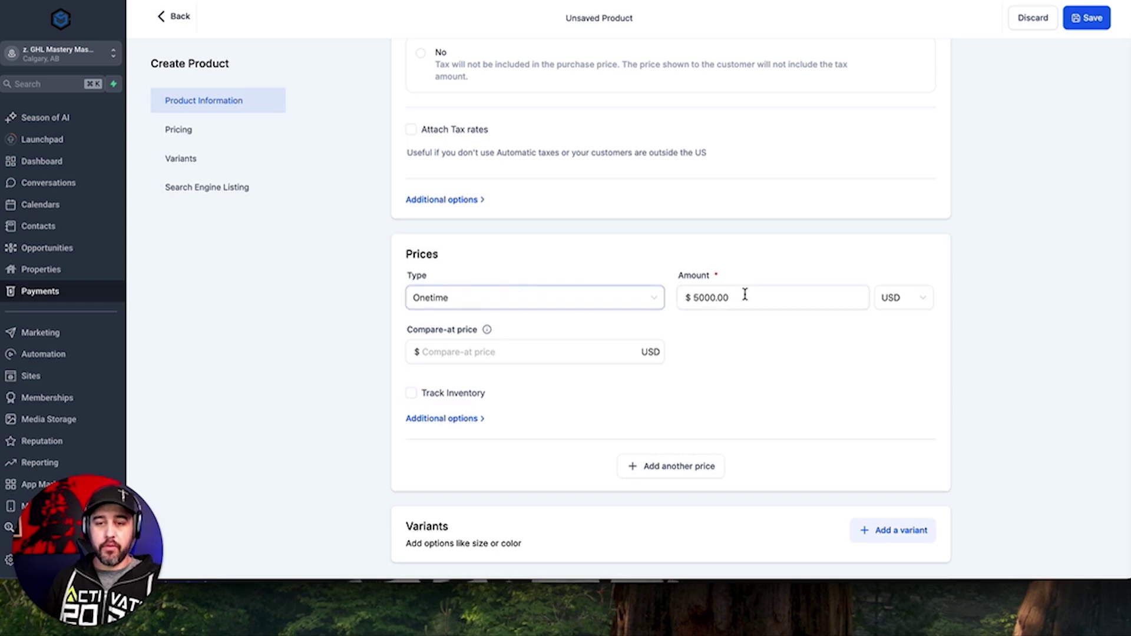
scroll(691, 334, down, 1)
scroll(691, 334, down, 2)
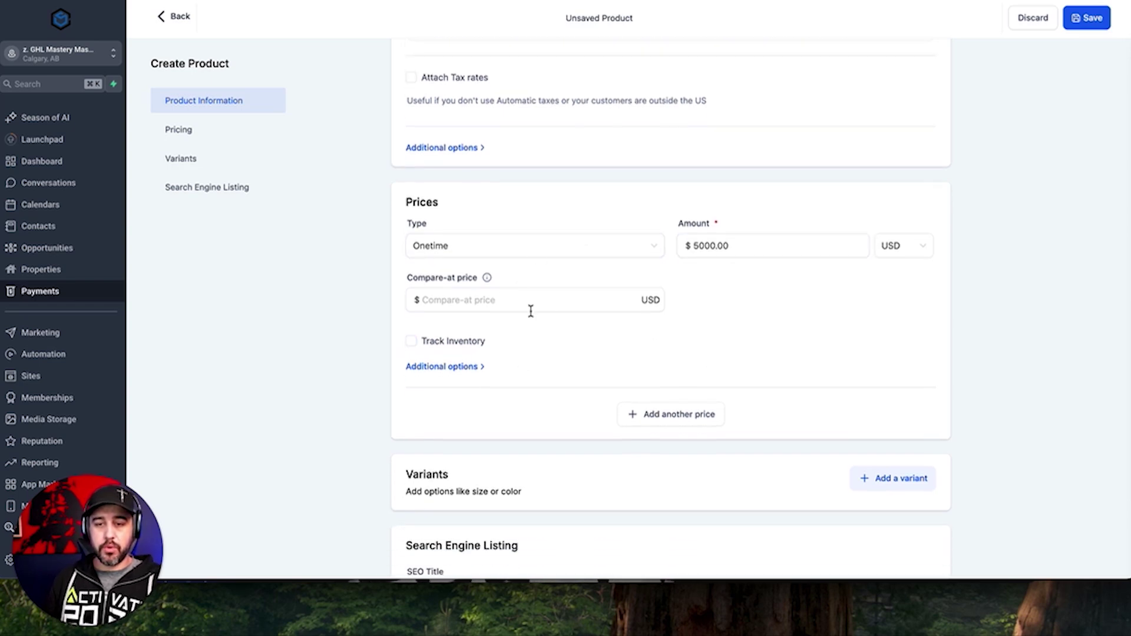
scroll(587, 324, down, 2)
scroll(587, 324, down, 2)
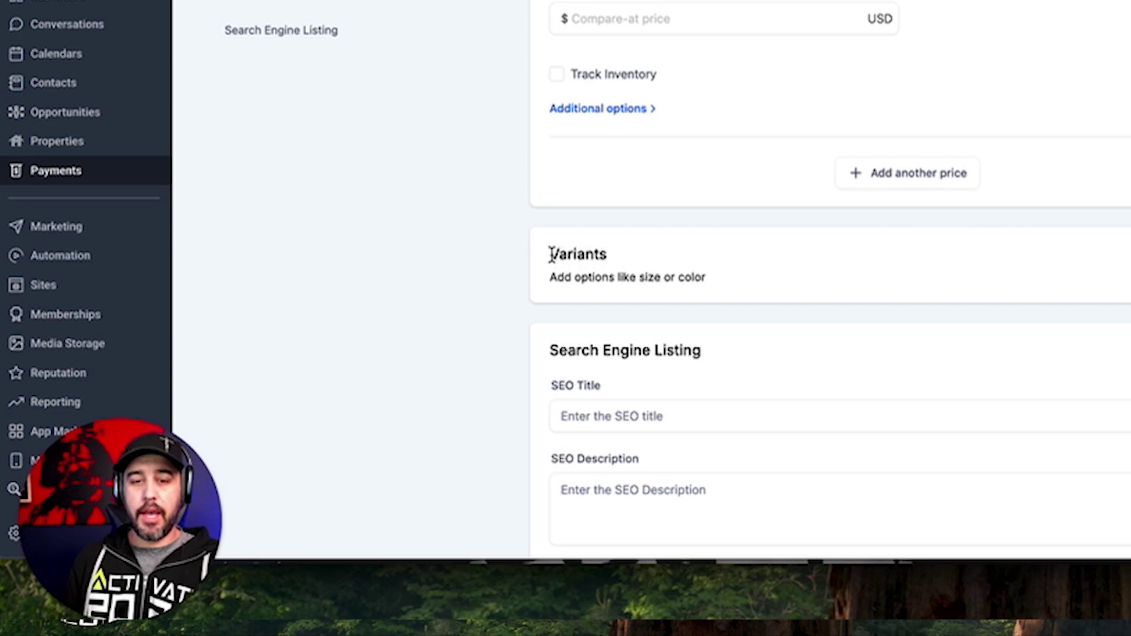
drag(551, 254, 760, 300)
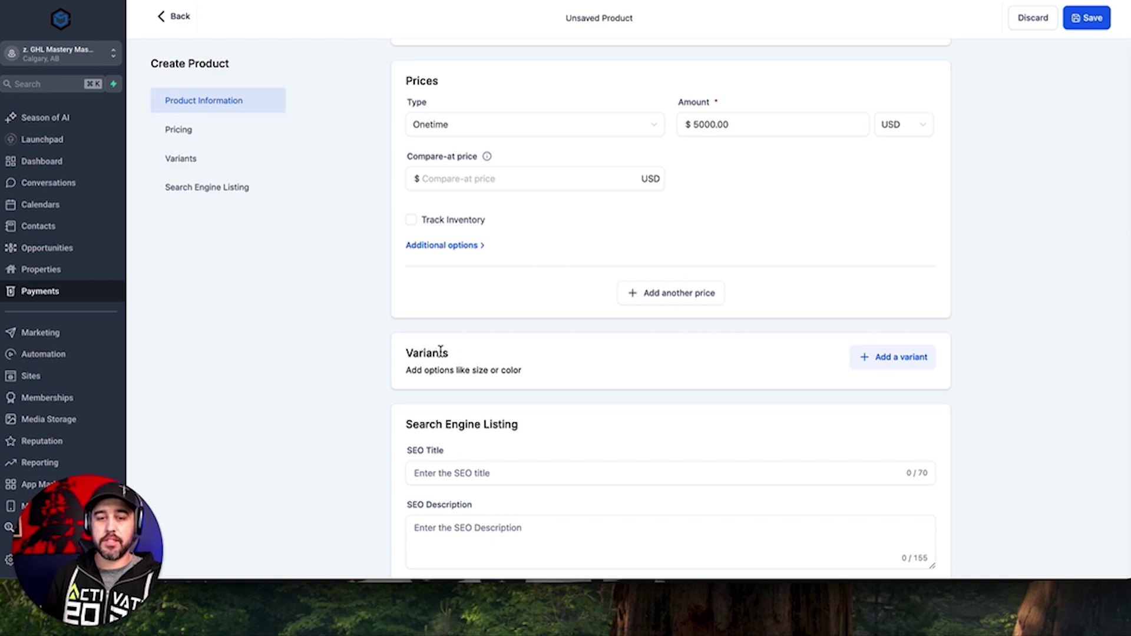
drag(440, 351, 950, 375)
click(964, 376)
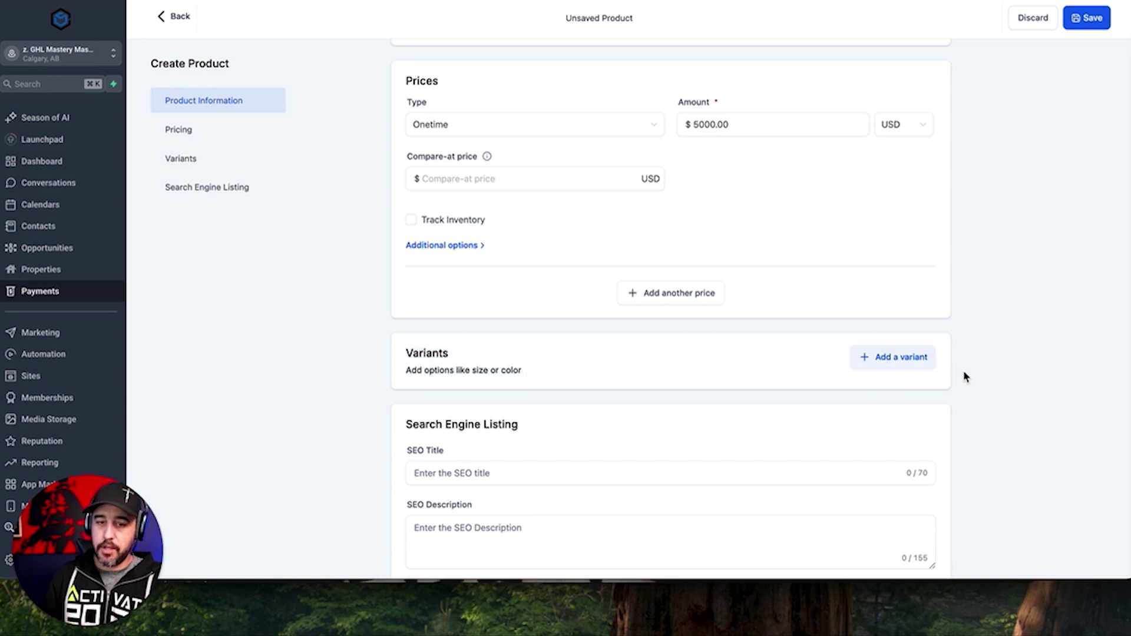
scroll(964, 374, down, 3)
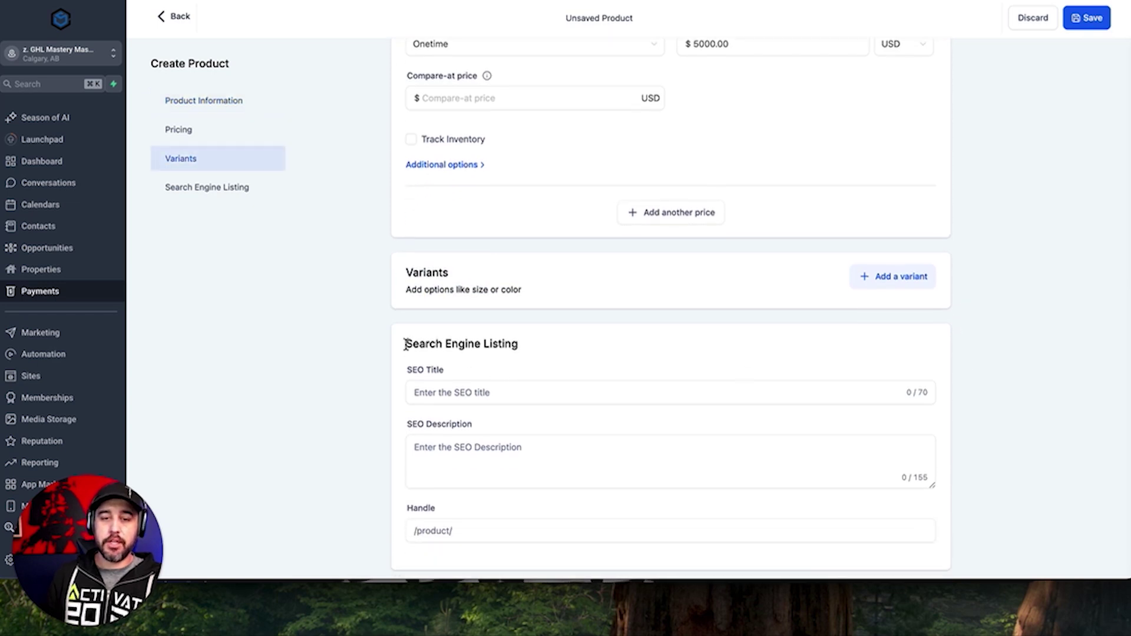
drag(405, 344, 590, 355)
click(591, 357)
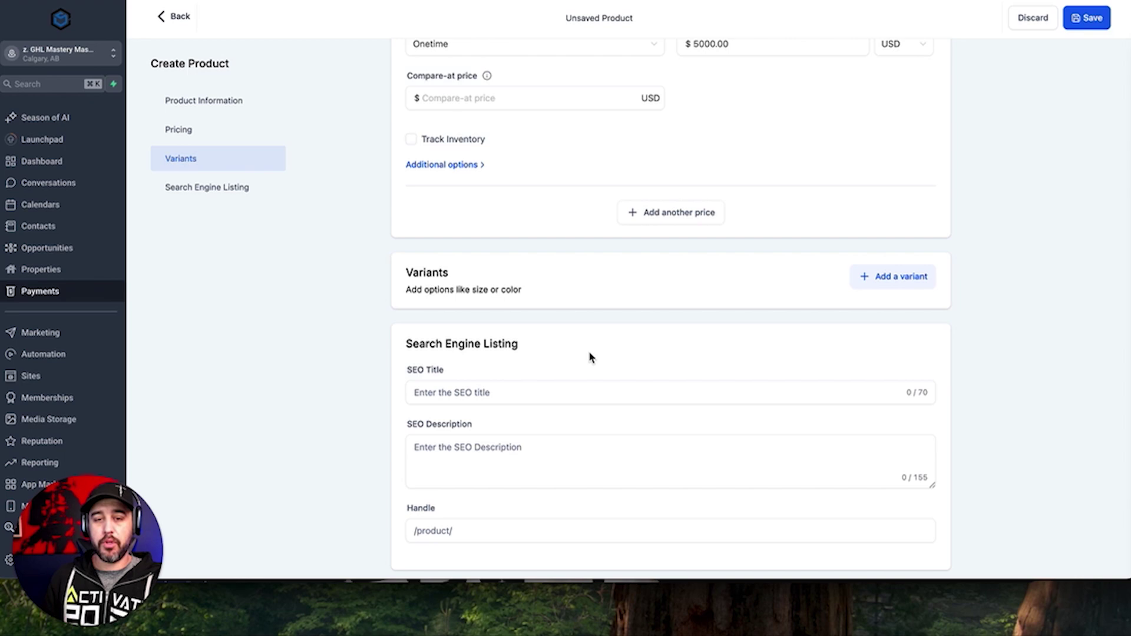
scroll(591, 357, down, 1)
scroll(591, 357, up, 5)
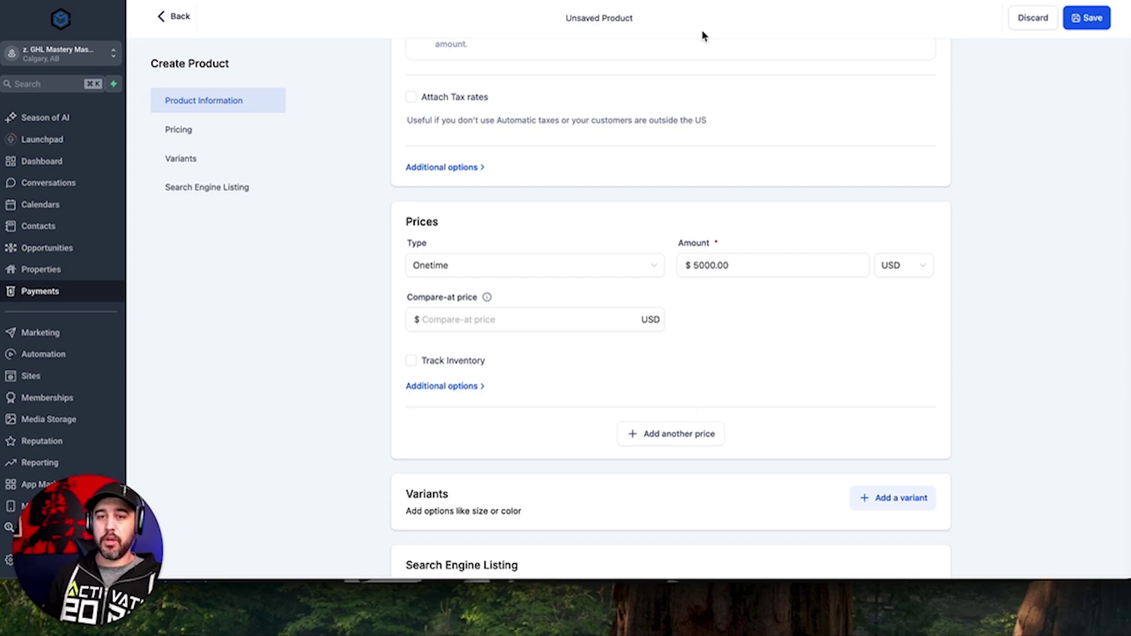
Save the product and add a second price named 'Custom CRM Split Pay Option'
click(1087, 19)
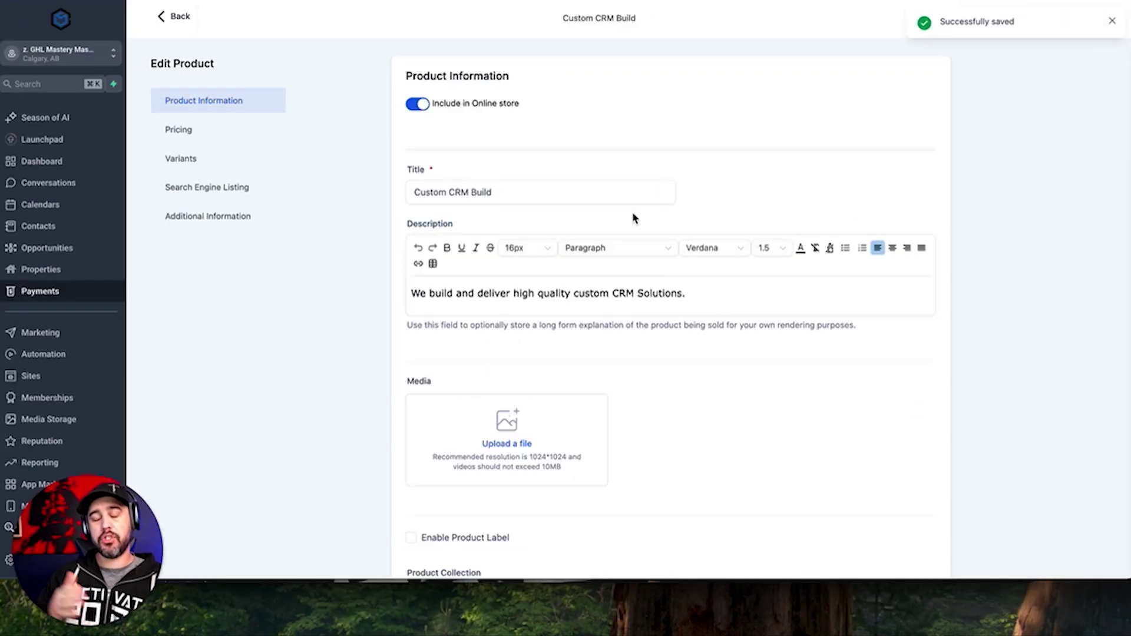
scroll(633, 218, down, 15)
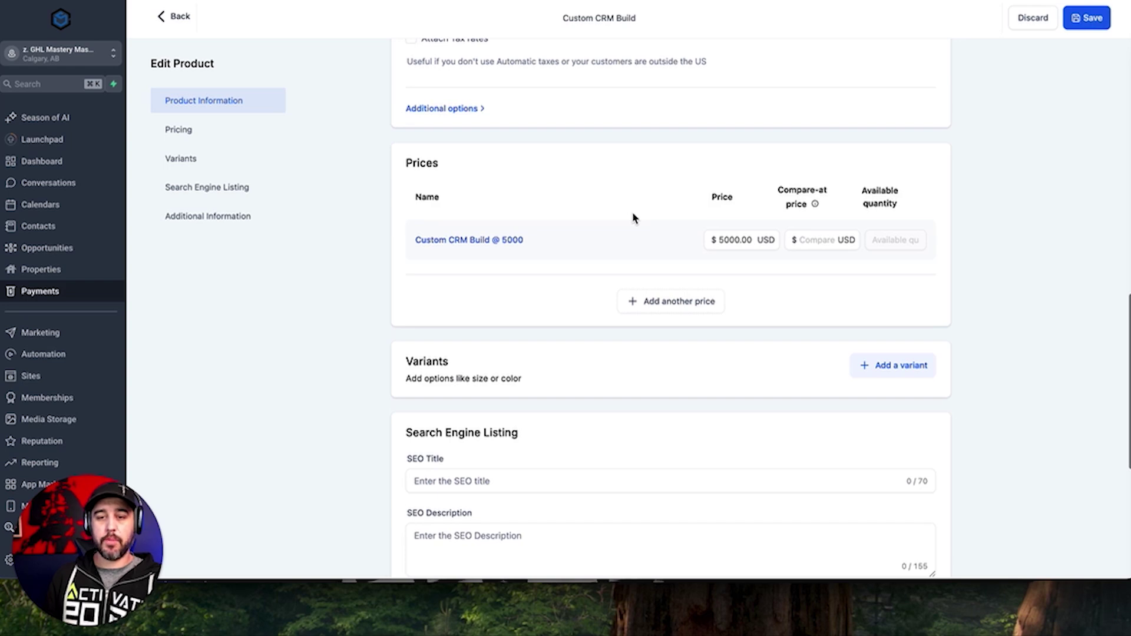
click(678, 302)
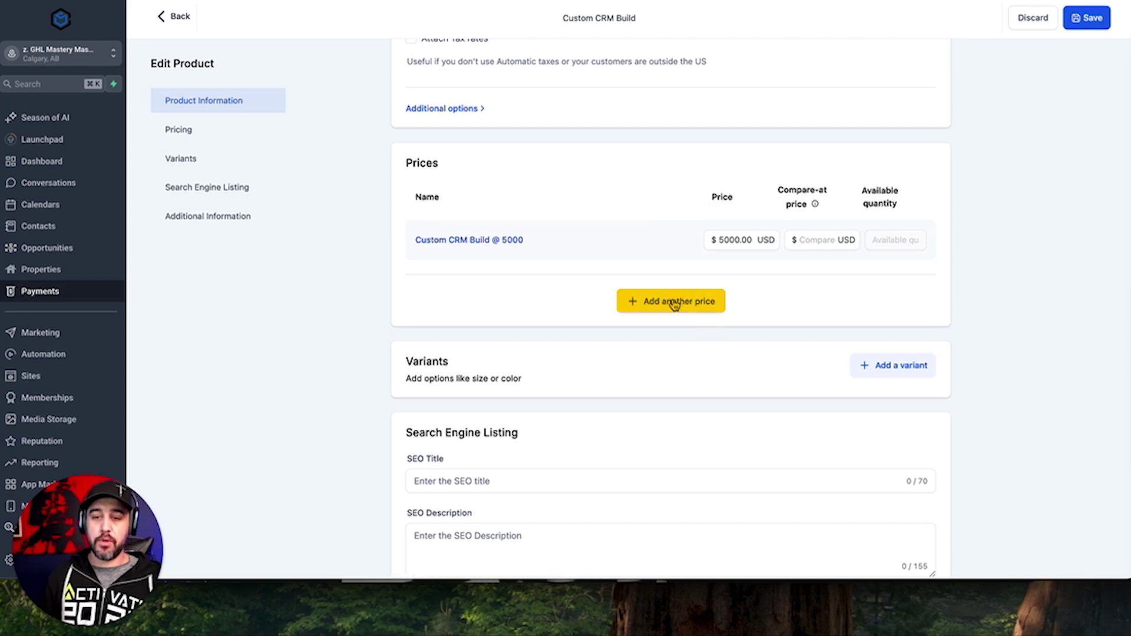
click(503, 315)
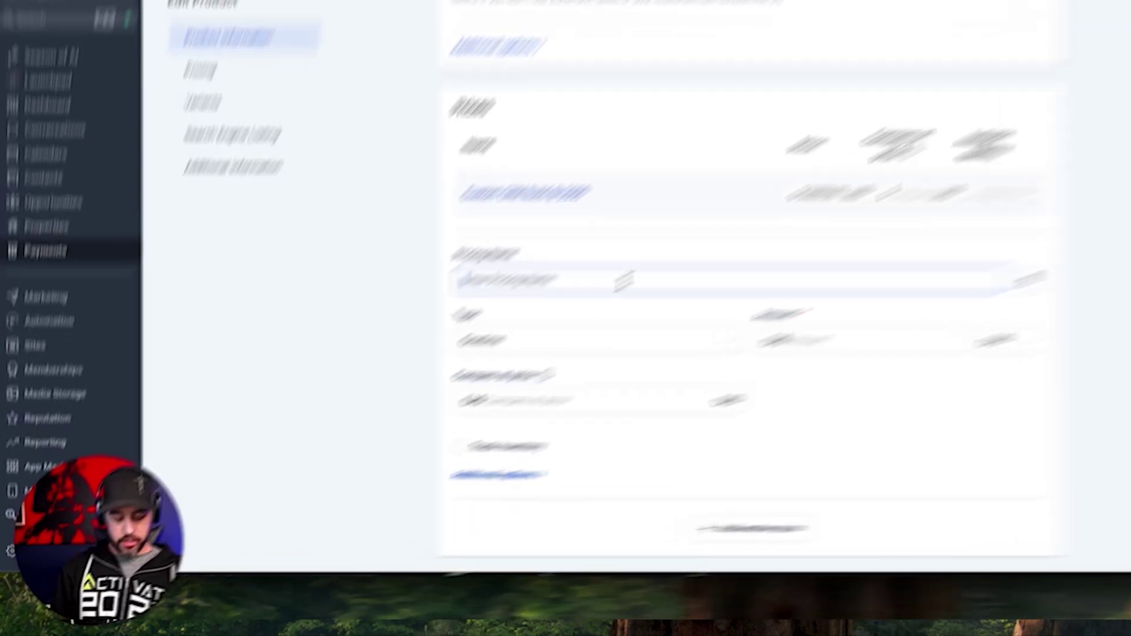
text(Custom CRM Split Pa)
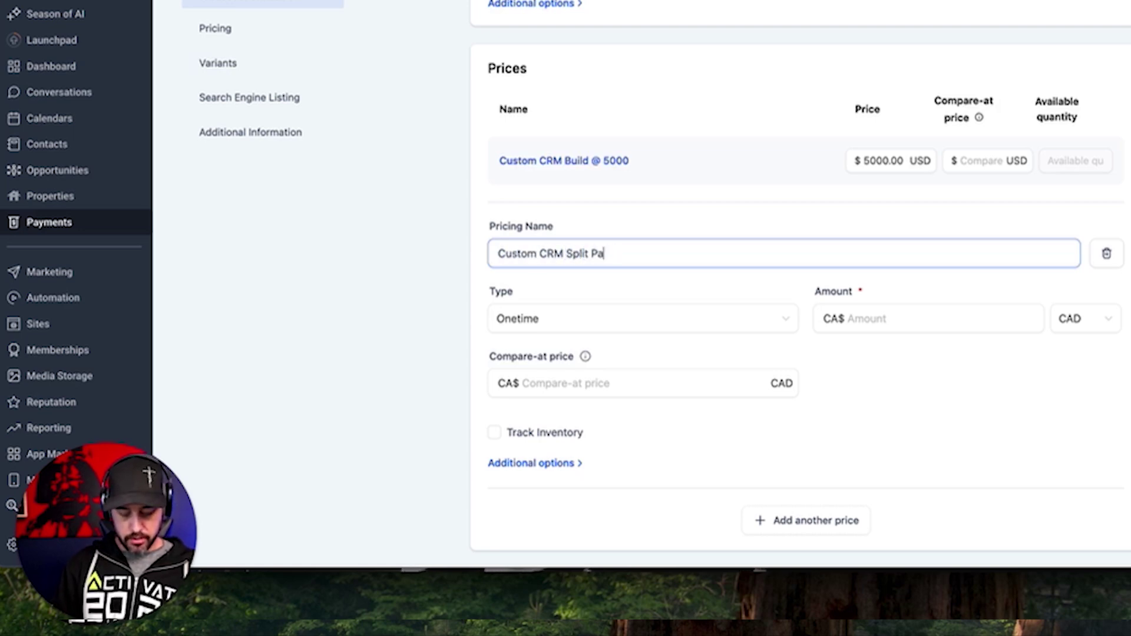
text(y Opti)
text(on)
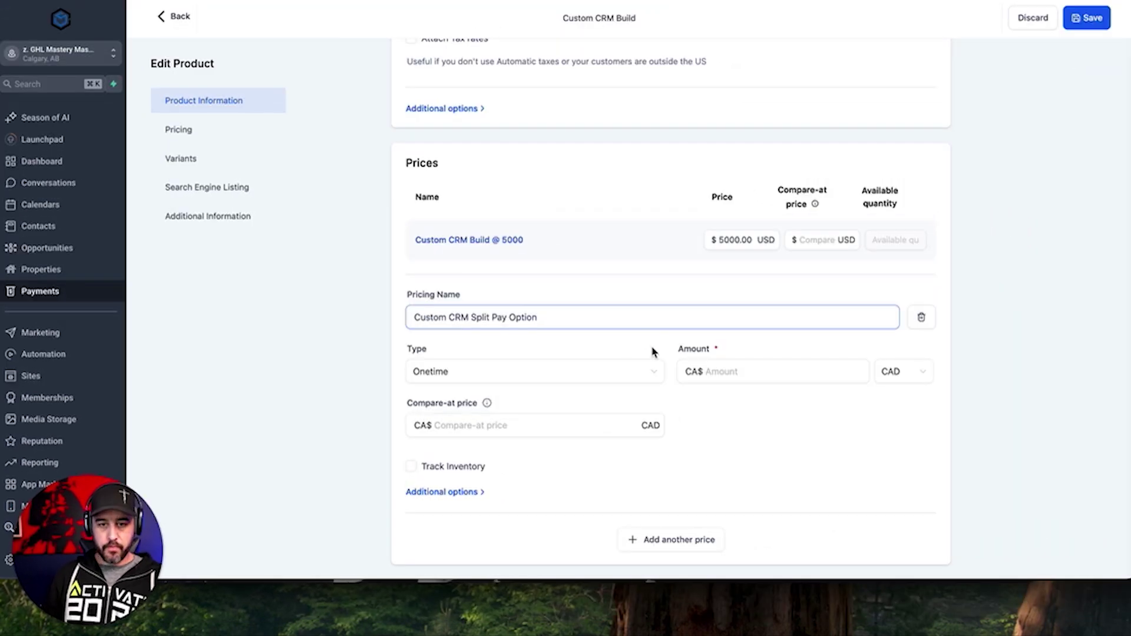
click(547, 371)
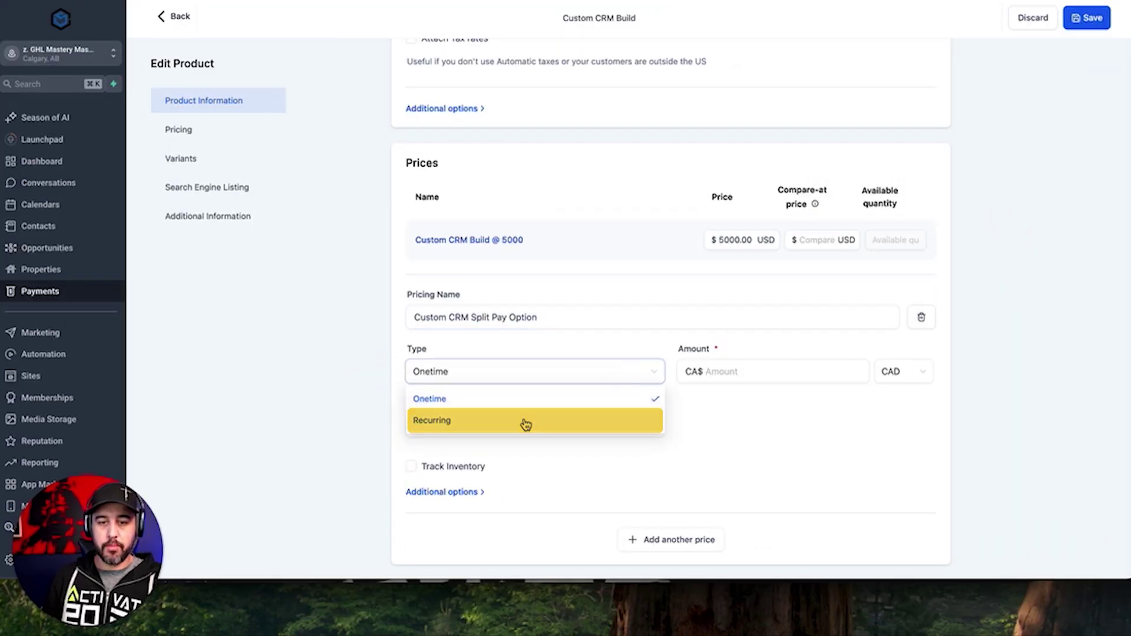
Make the split-pay price recurring at 1250.00 in USD
click(526, 422)
double_click(734, 236)
click(736, 272)
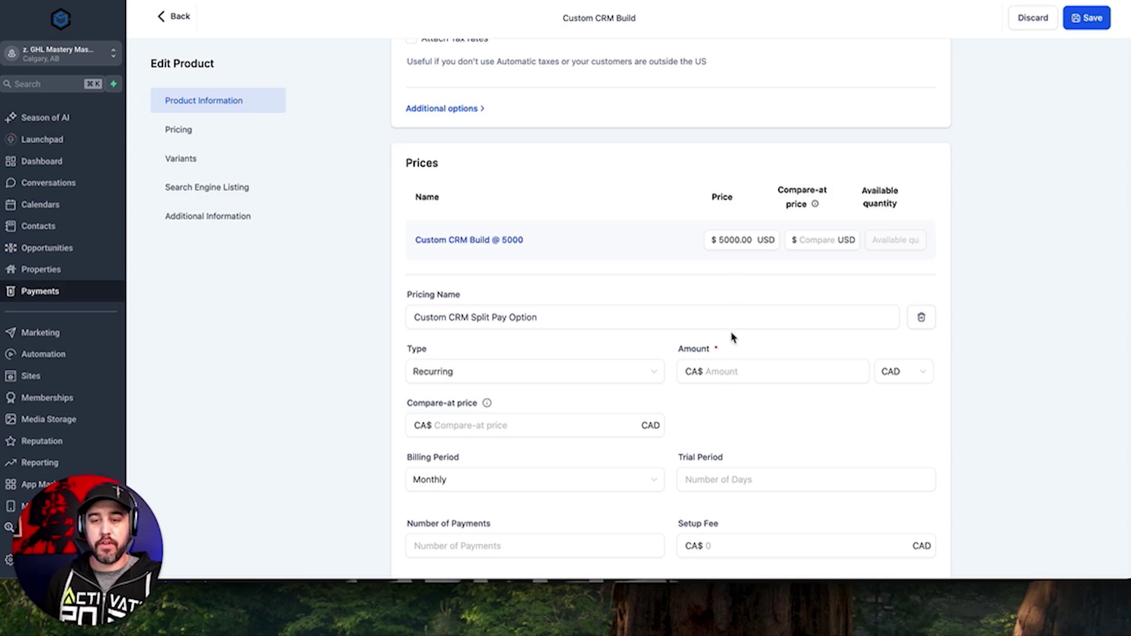
click(731, 372)
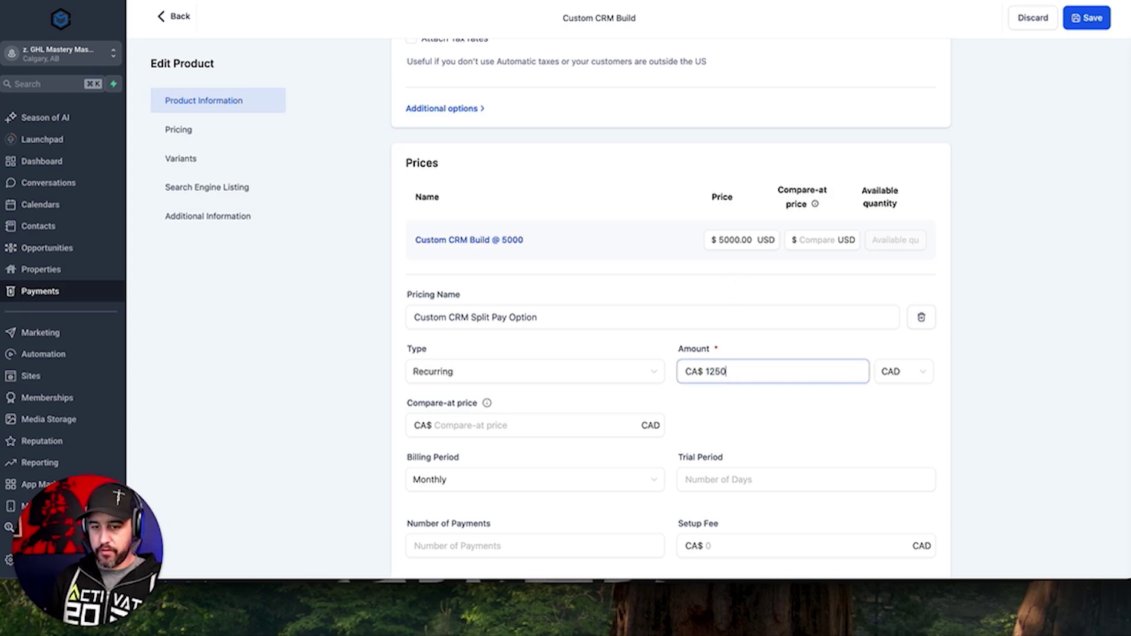
click(920, 371)
click(902, 397)
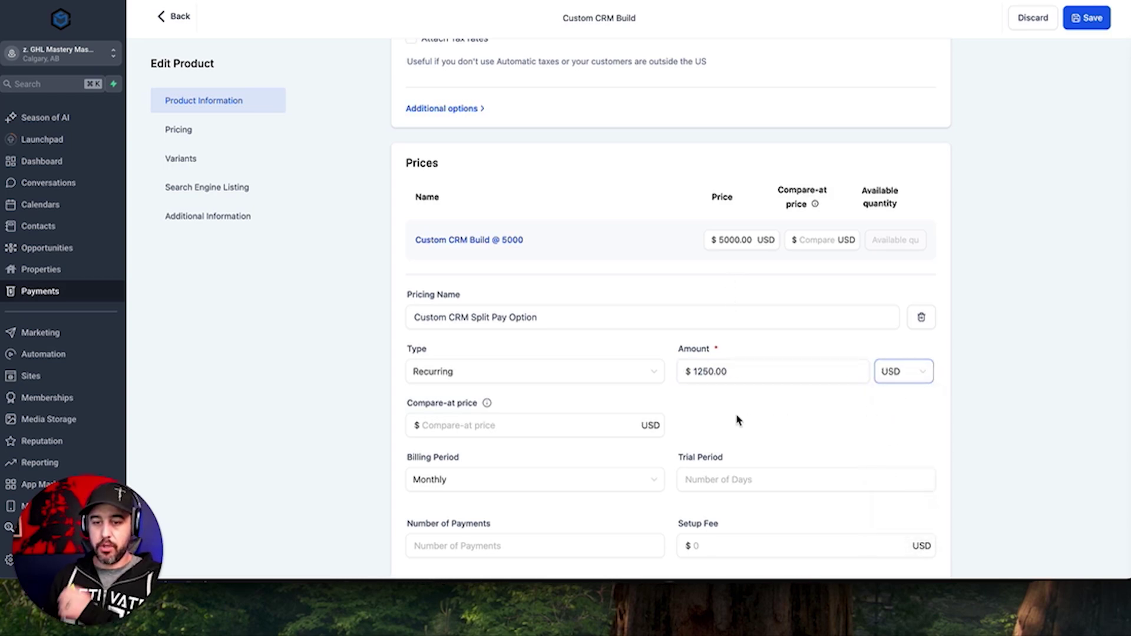
Add a 14-day trial period to the split-pay price
scroll(621, 462, down, 3)
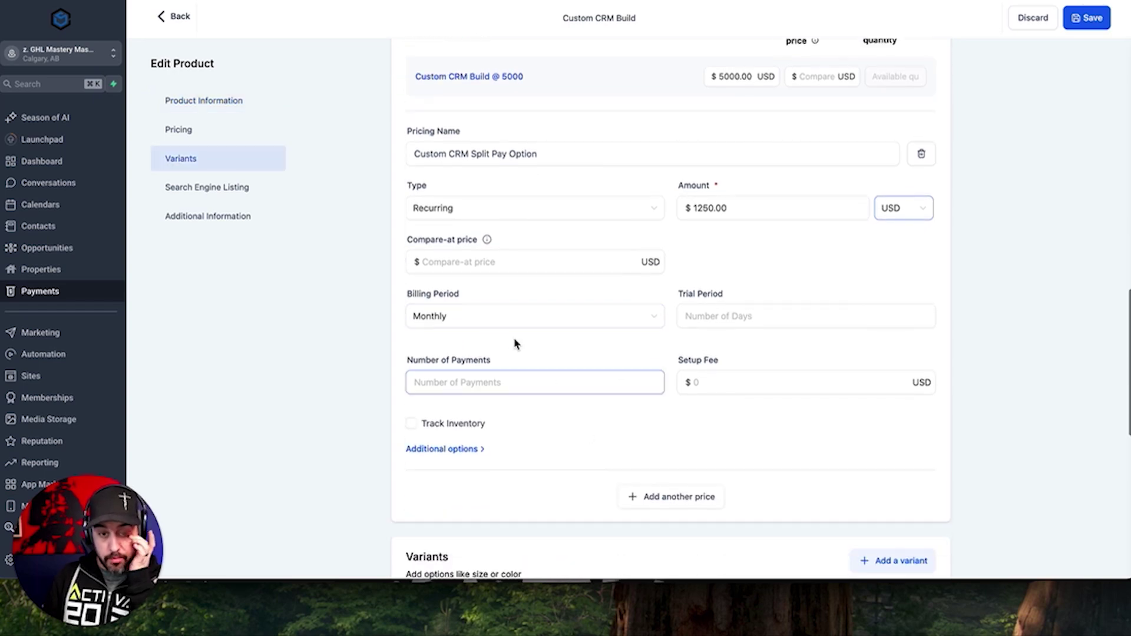
click(728, 314)
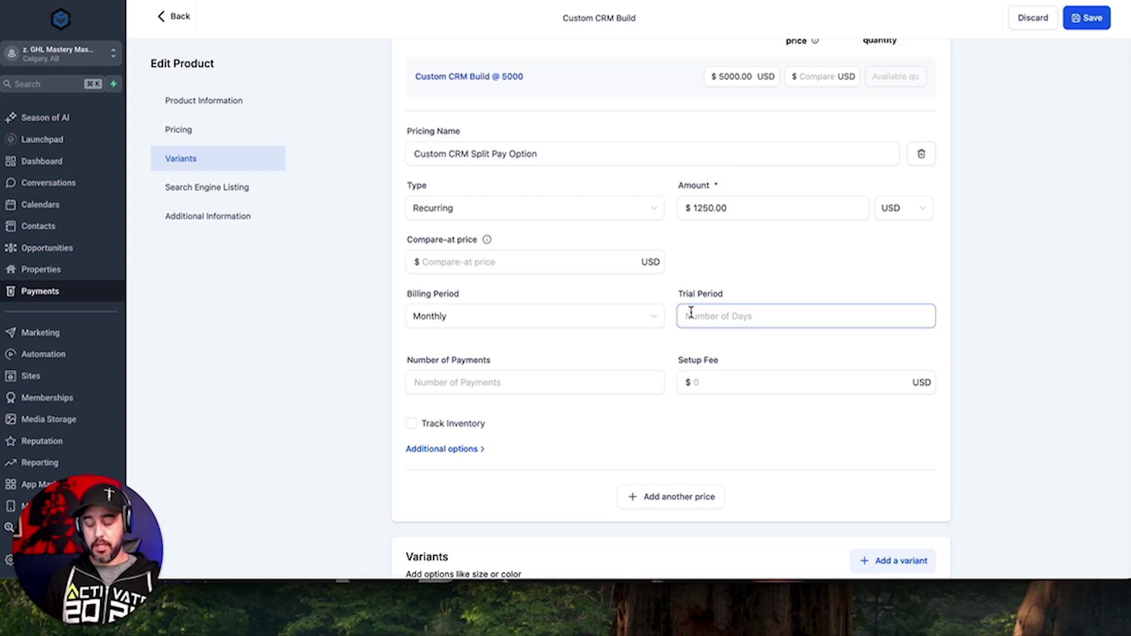
text(14)
click(669, 352)
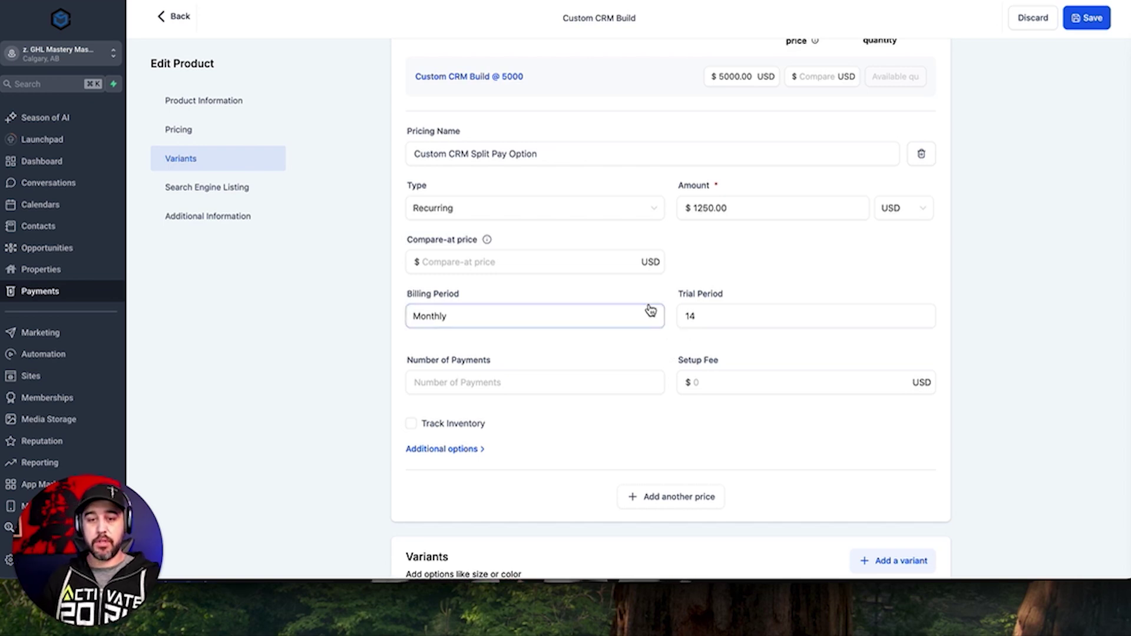
click(515, 384)
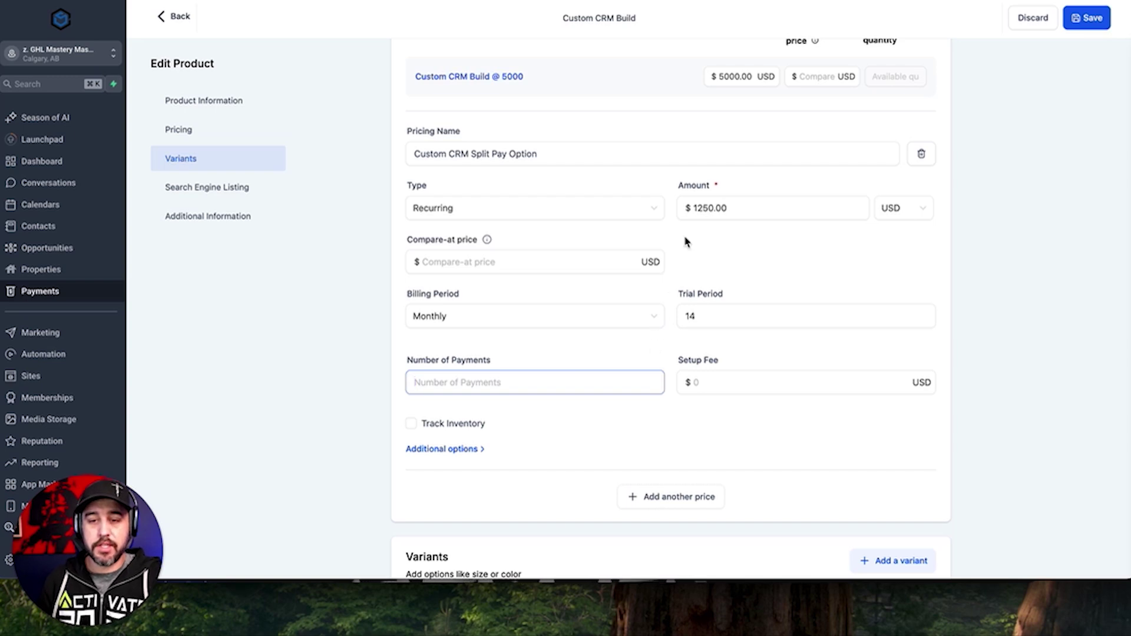
Set the split-pay price's number of payments to 5
scroll(683, 184, up, 1)
double_click(736, 103)
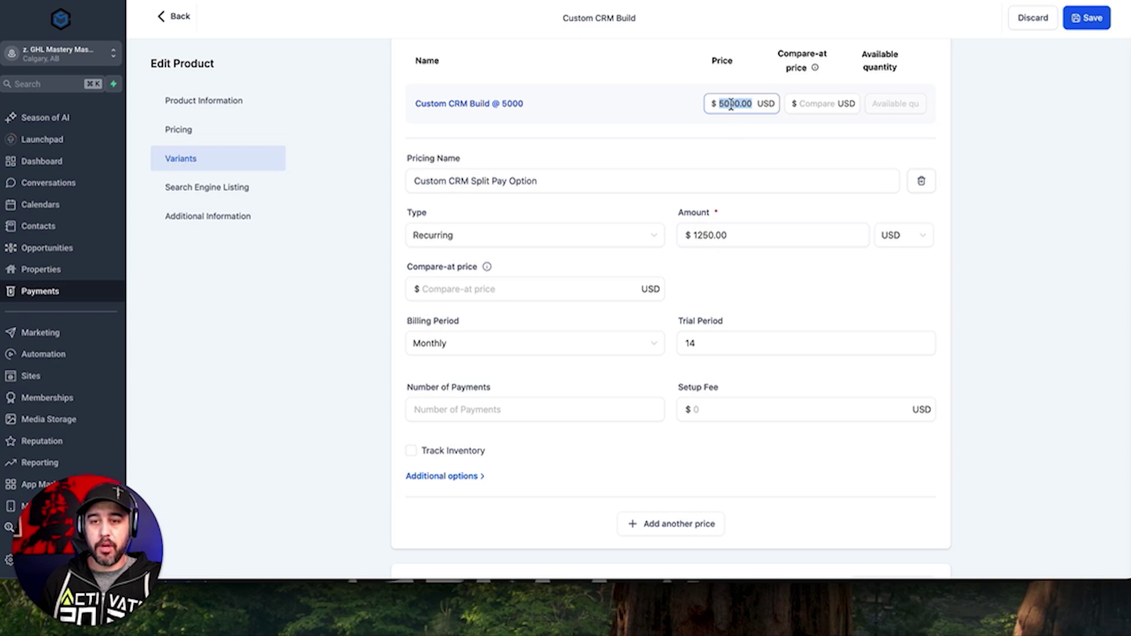
click(704, 236)
double_click(701, 235)
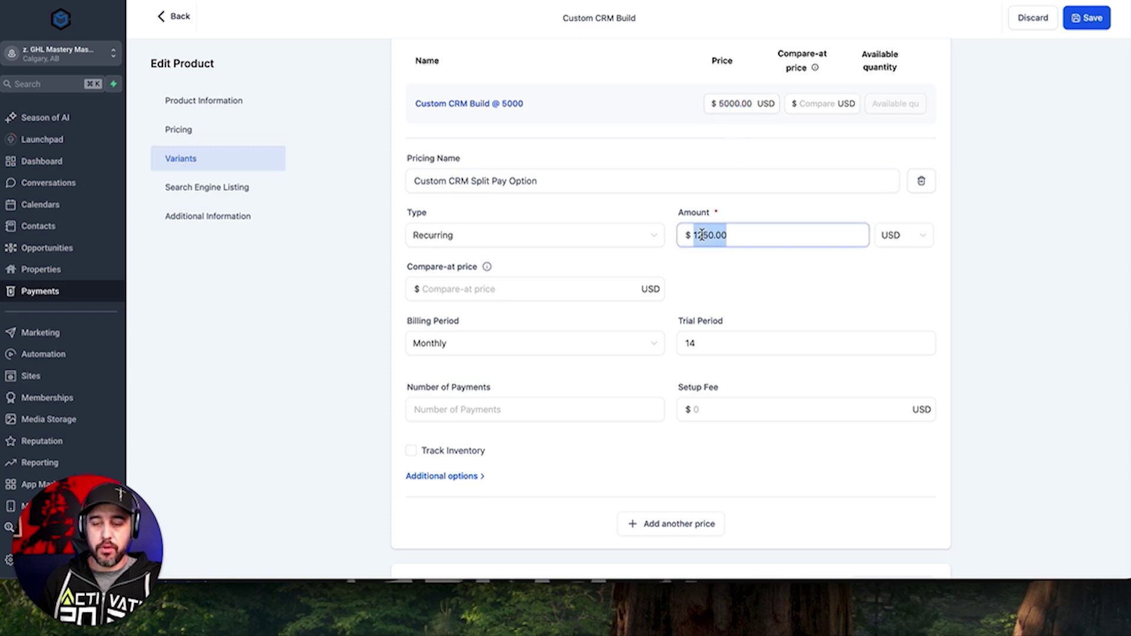
click(545, 402)
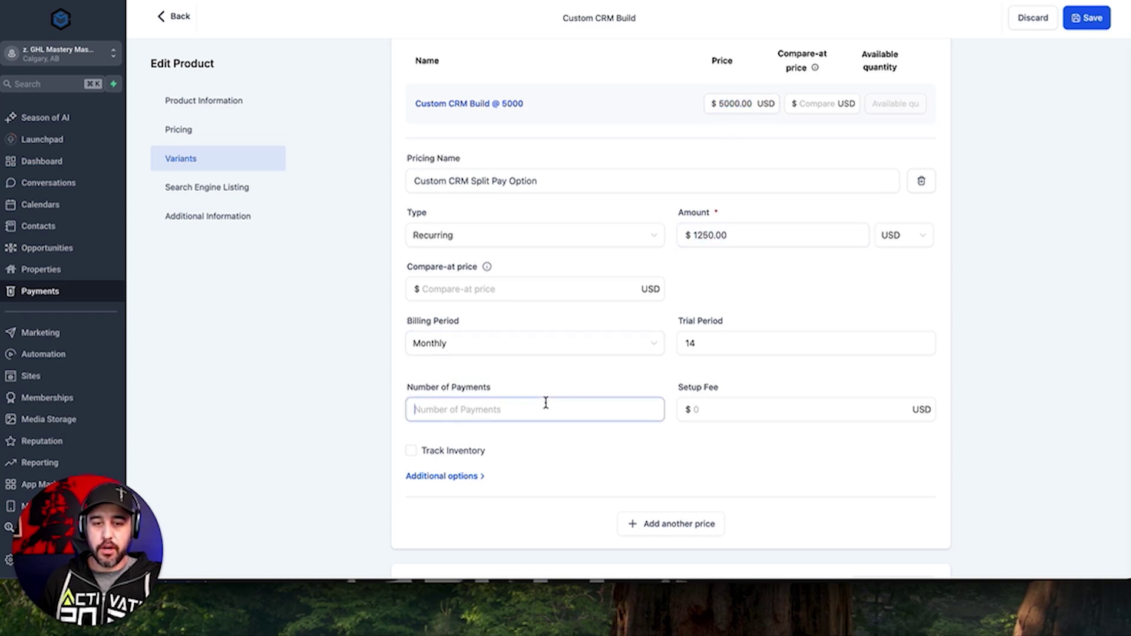
text(5)
Remove the 14-day trial period from the split-pay price
click(689, 343)
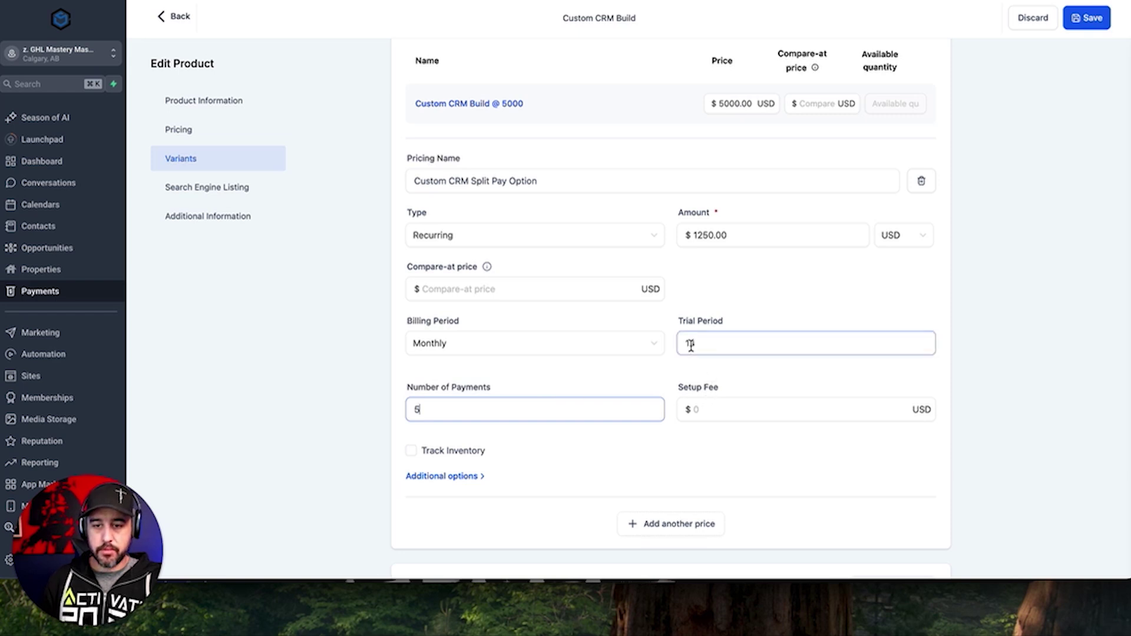
double_click(689, 343)
key(BackSpace)
click(643, 373)
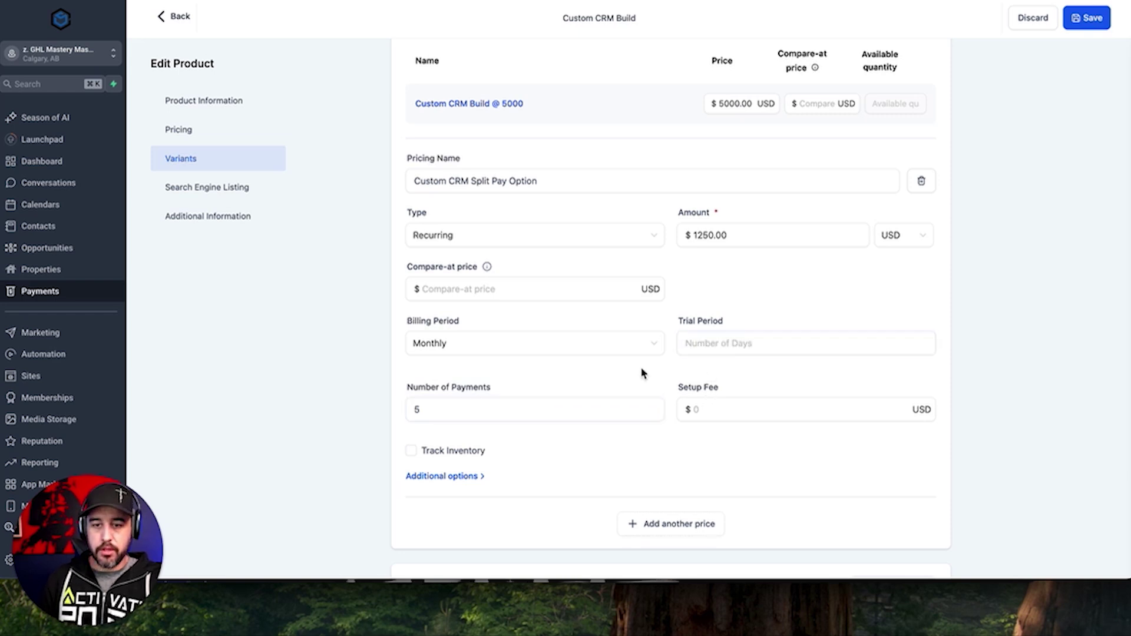
click(700, 235)
double_click(701, 235)
click(717, 271)
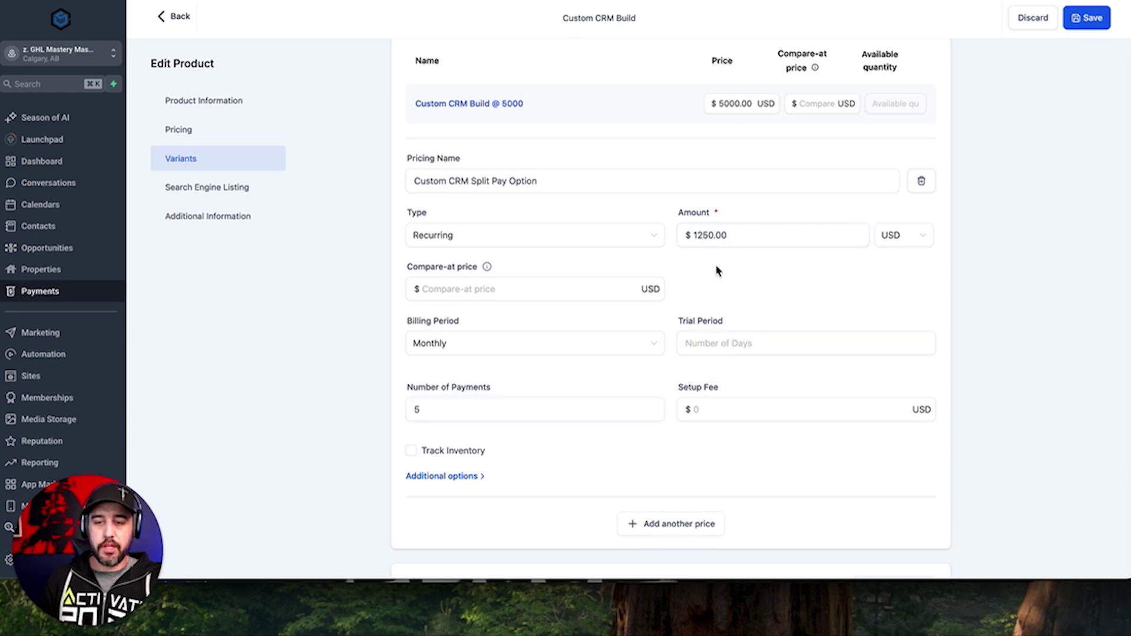
Leave the split-pay price's setup fee empty
click(716, 408)
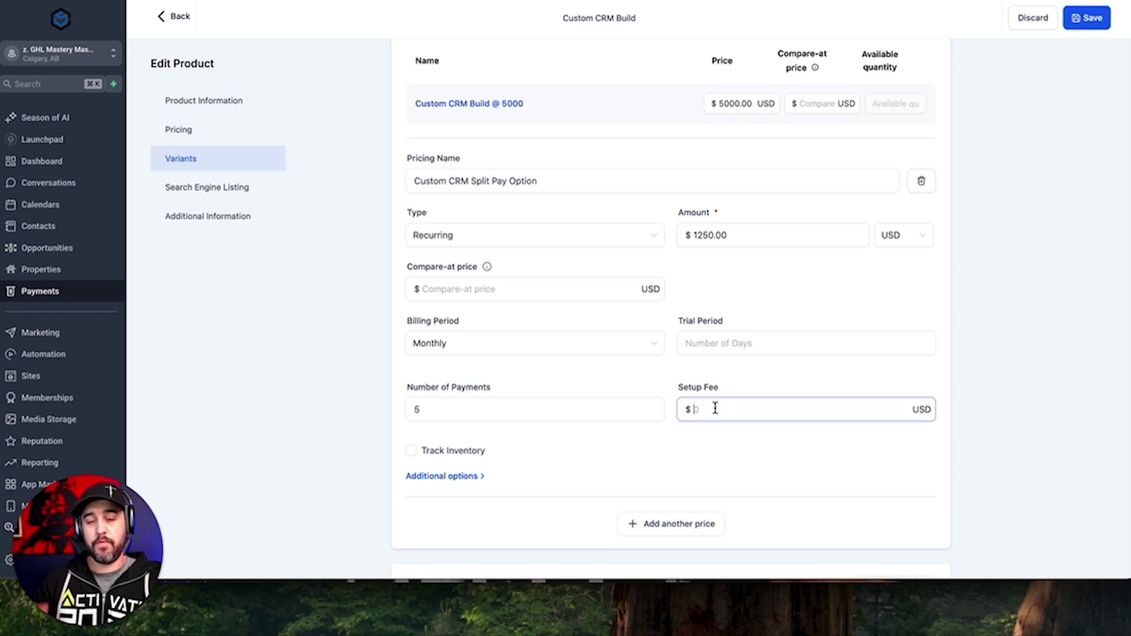
click(685, 376)
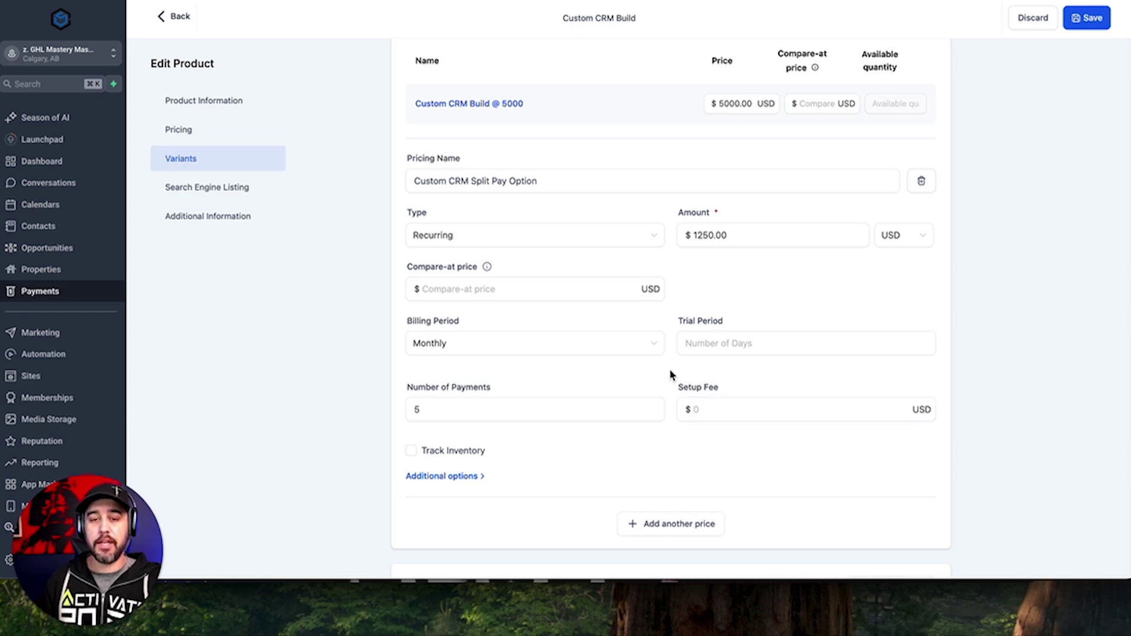
click(704, 405)
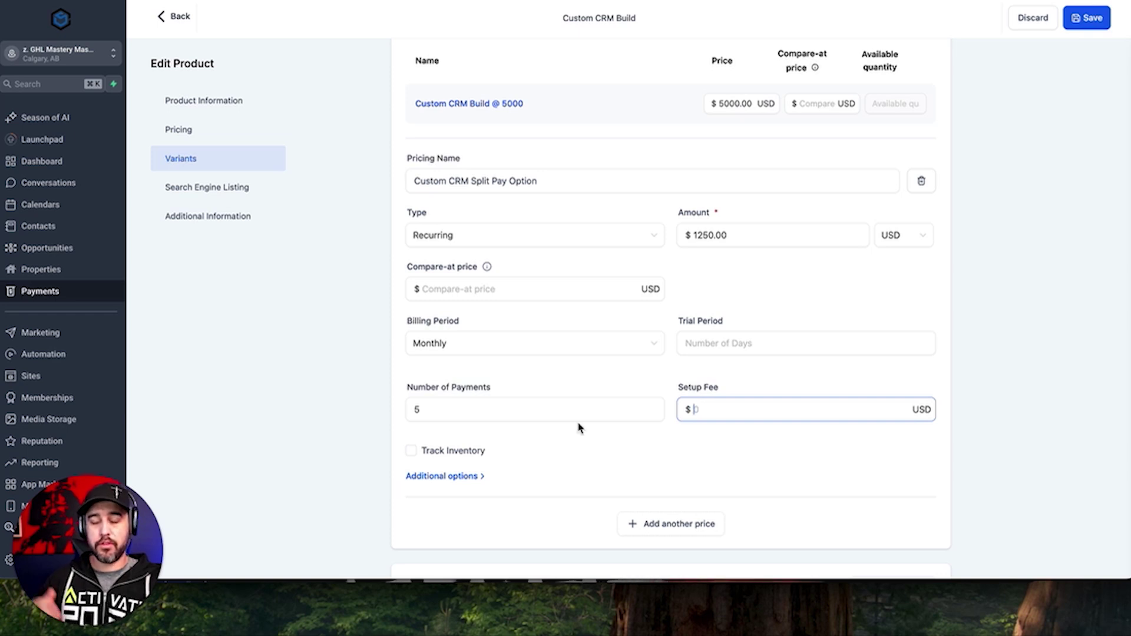
click(584, 383)
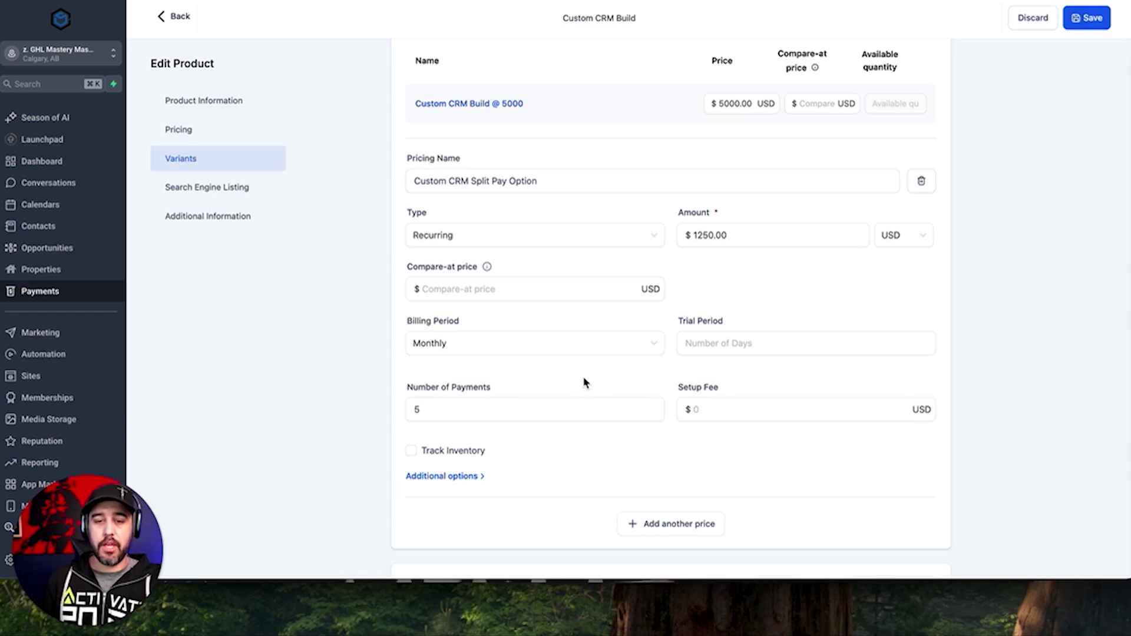
Clear the number of payments, leaving it blank on the $1250.00 monthly price
click(461, 400)
drag(407, 389, 500, 396)
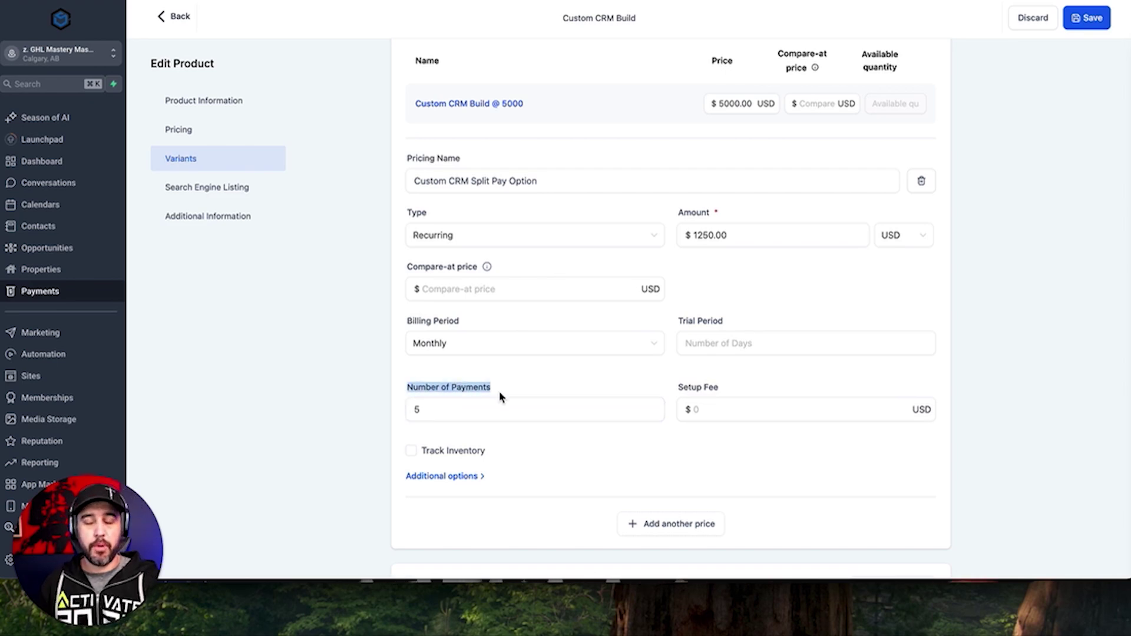
double_click(707, 245)
click(719, 273)
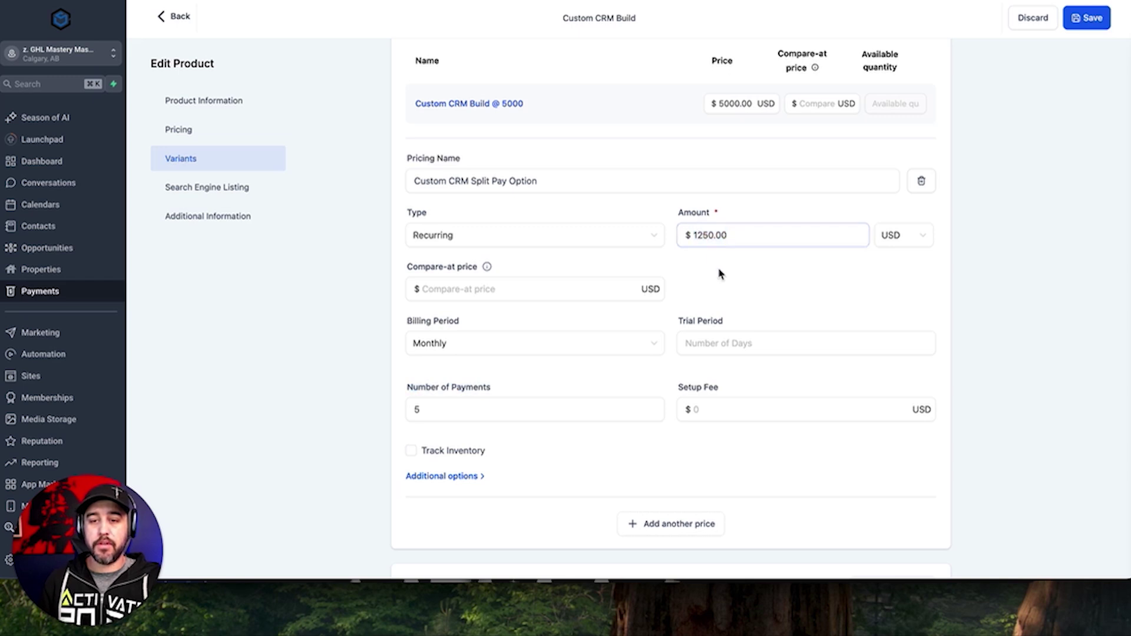
double_click(457, 410)
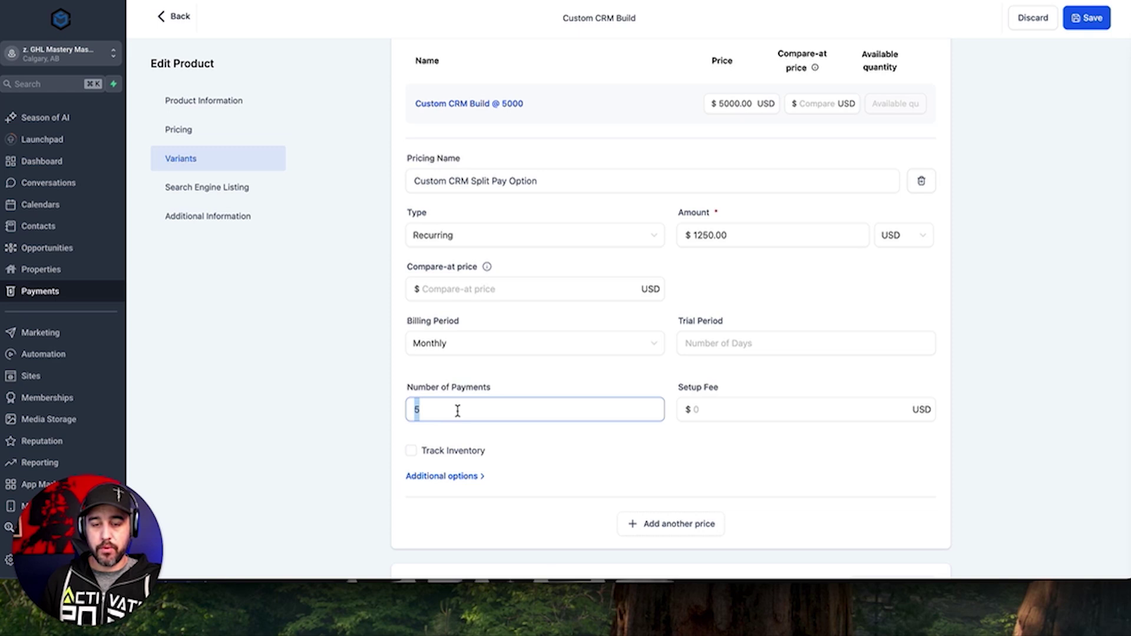
key(BackSpace)
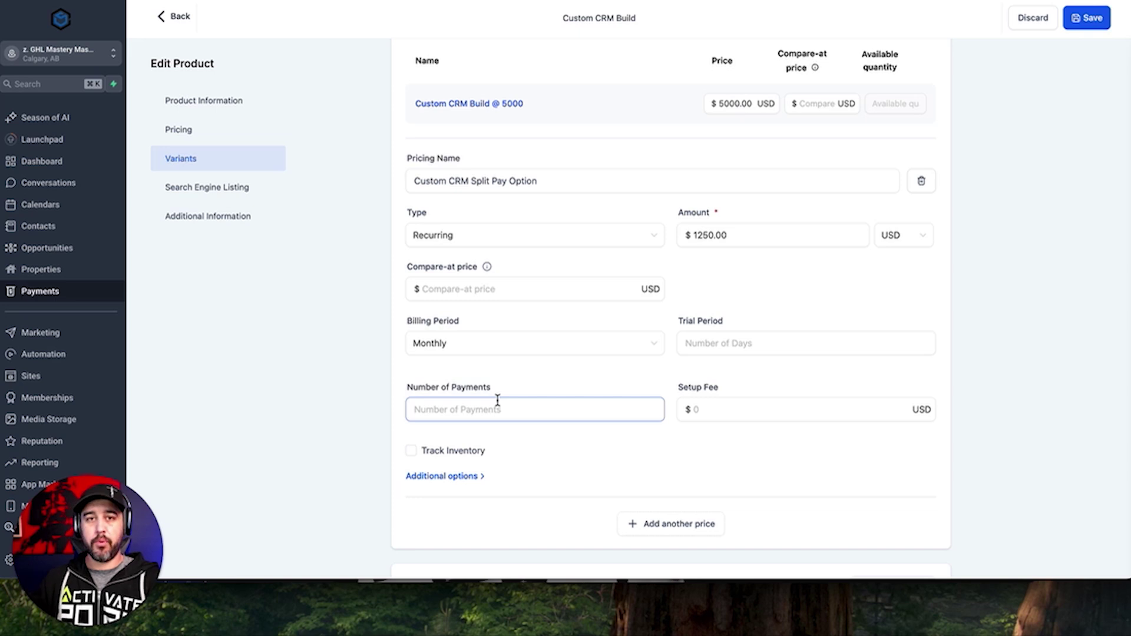
click(549, 382)
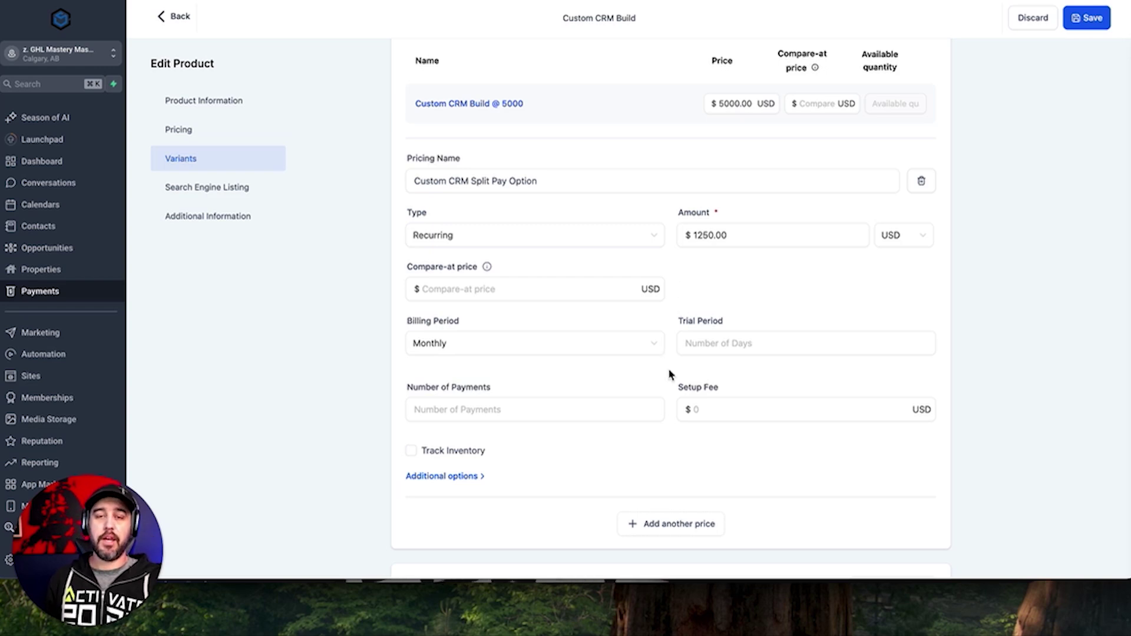
scroll(647, 365, down, 12)
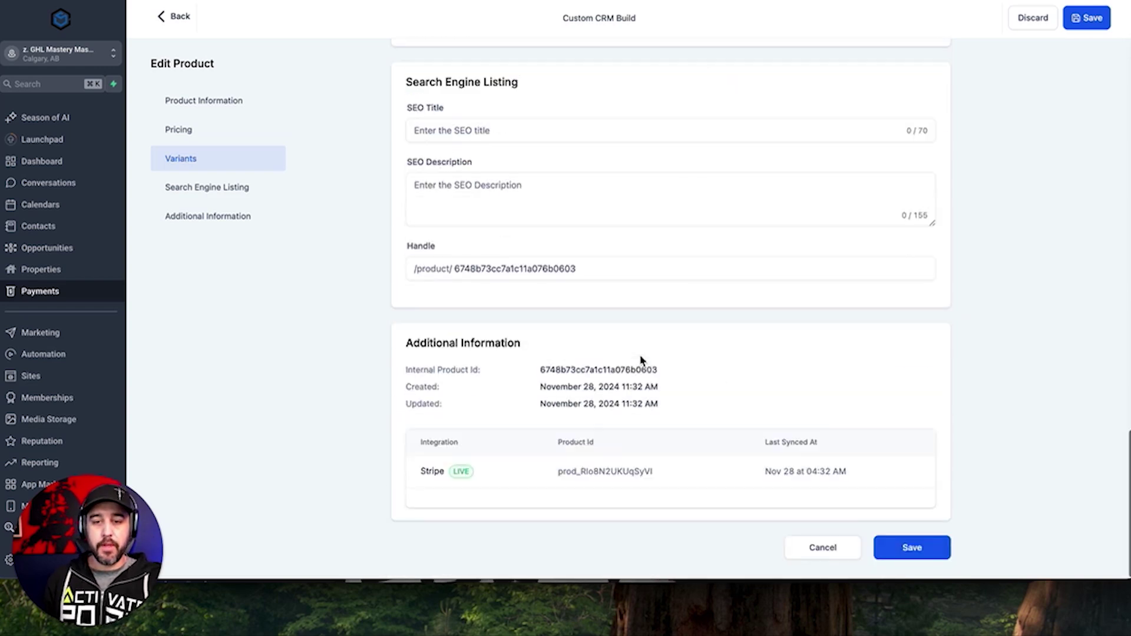